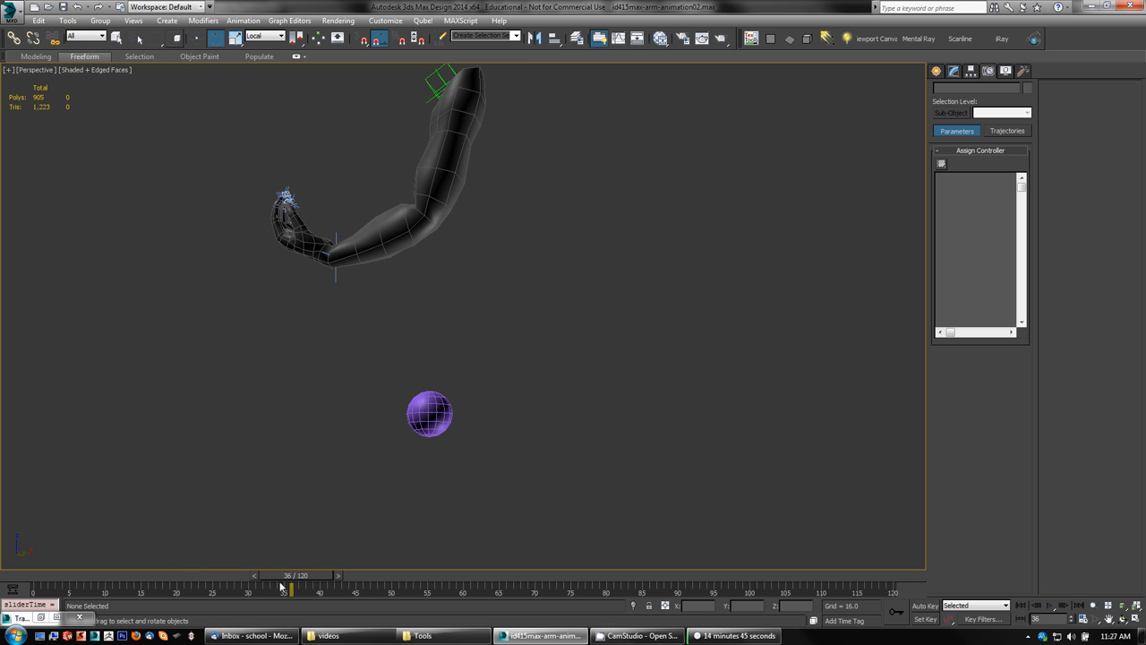
- Scrub and play the arm animation to examine the hand's motion around the ball, and return to frame 0
{"action": "left_click_drag", "start_coordinate": [281, 586], "coordinate": [489, 608]}
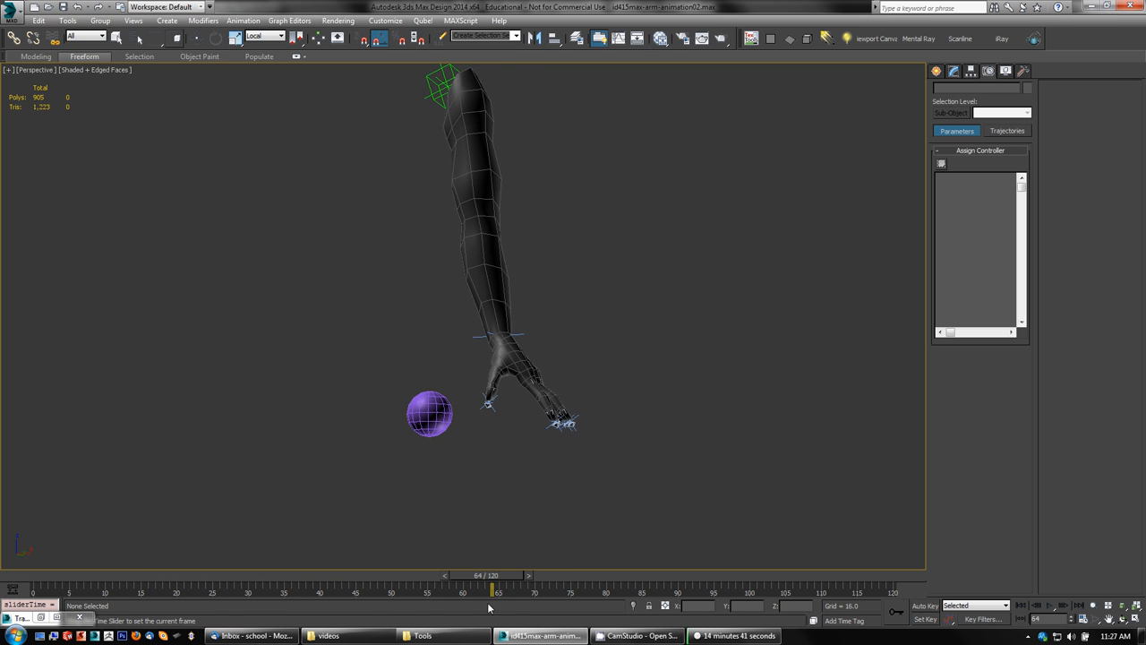
{"action": "key", "text": "e"}
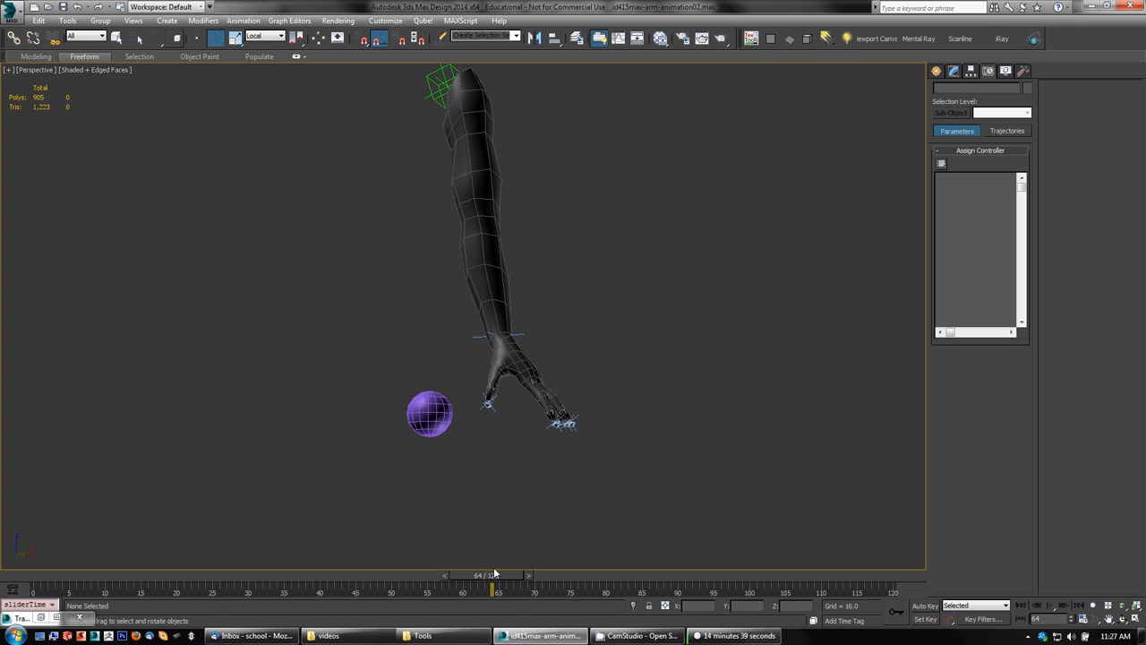
{"action": "left_click_drag", "start_coordinate": [493, 575], "coordinate": [34, 578]}
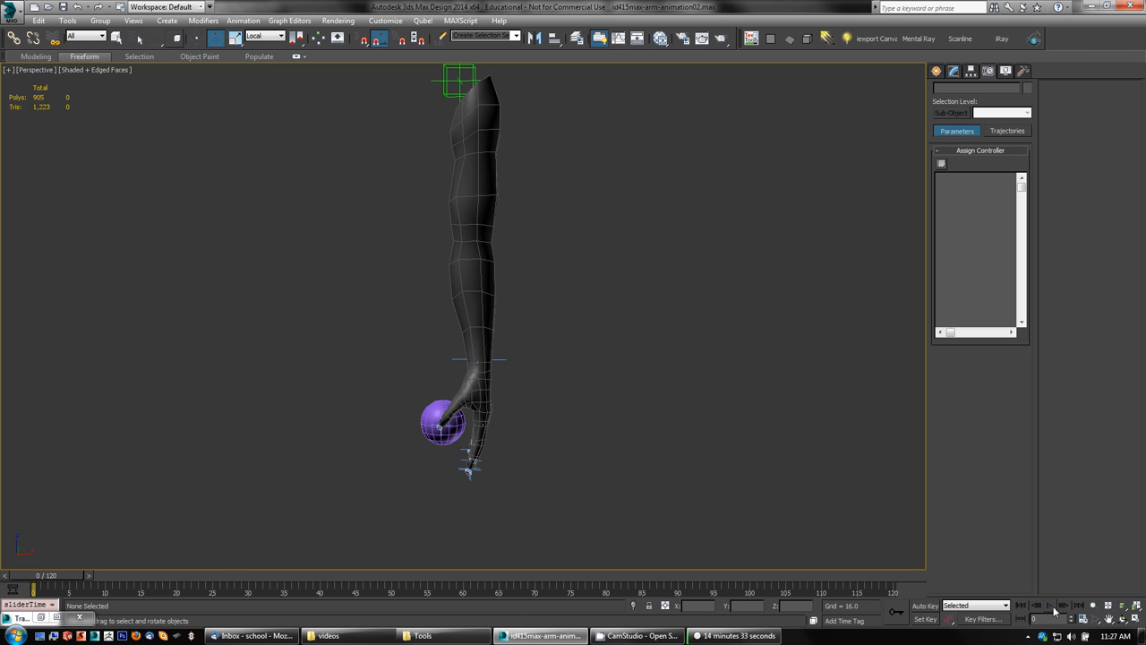
{"action": "left_click", "coordinate": [1049, 610]}
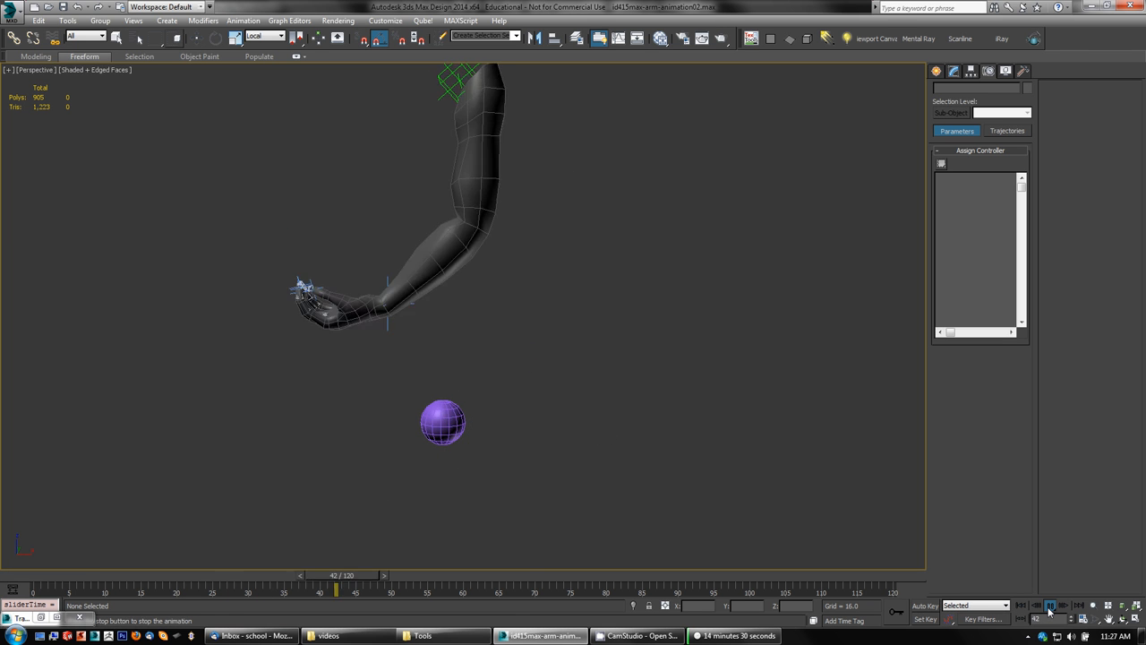
{"action": "key", "text": "e"}
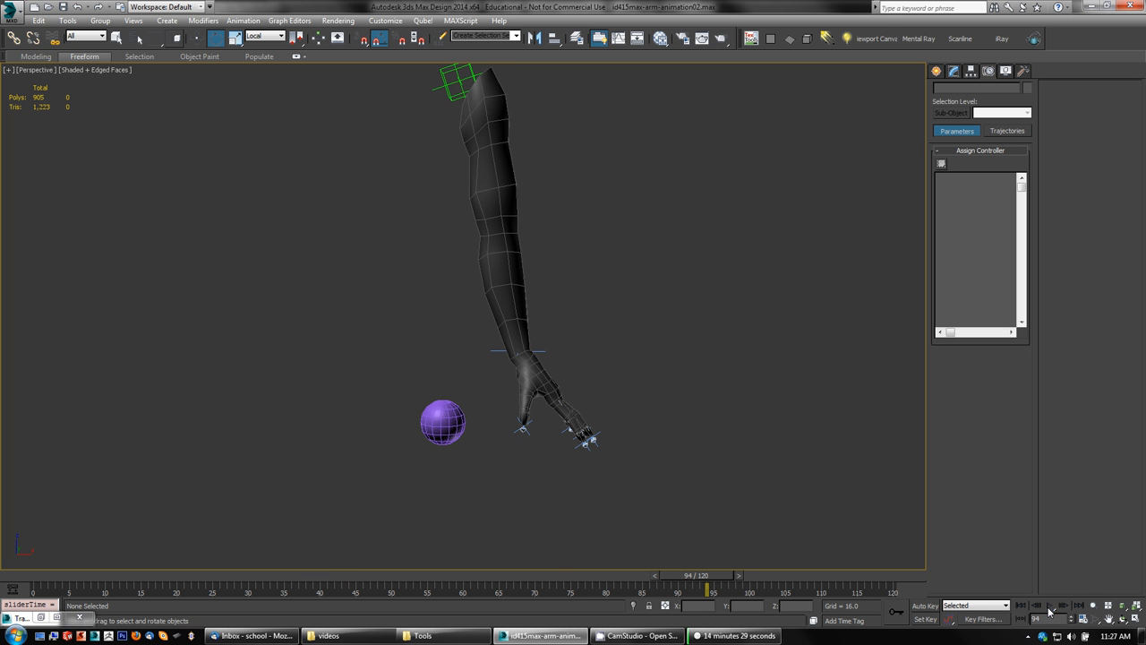
{"action": "left_click_drag", "start_coordinate": [730, 582], "coordinate": [44, 575]}
{"action": "key", "text": "e"}
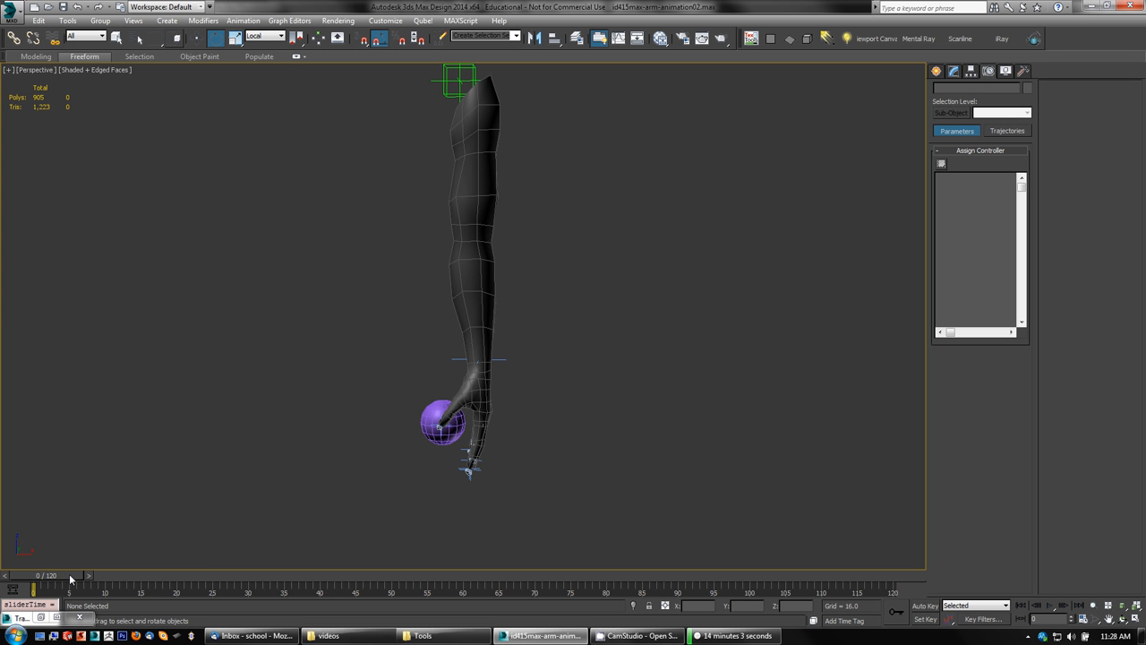
{"action": "left_click_drag", "start_coordinate": [70, 580], "coordinate": [35, 575]}
{"action": "key", "text": "e"}
- Select the purple sphere and its Transform track in the controller list
{"action": "left_click", "coordinate": [428, 419]}
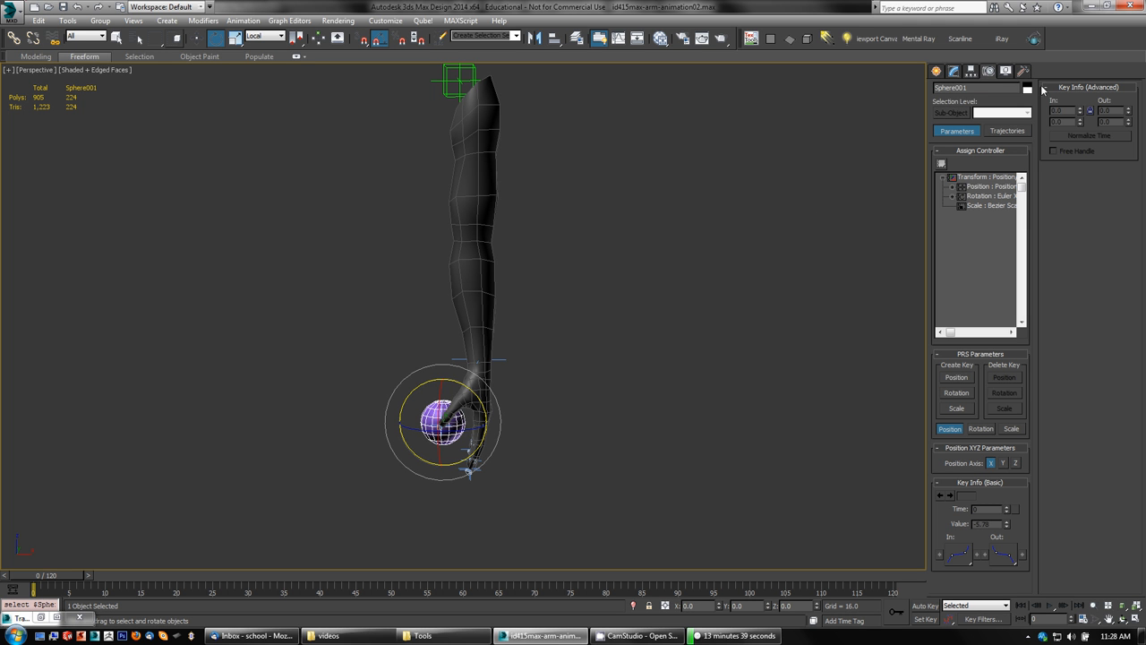
{"action": "left_click", "coordinate": [980, 177]}
{"action": "left_click", "coordinate": [979, 186]}
{"action": "left_click", "coordinate": [944, 165]}
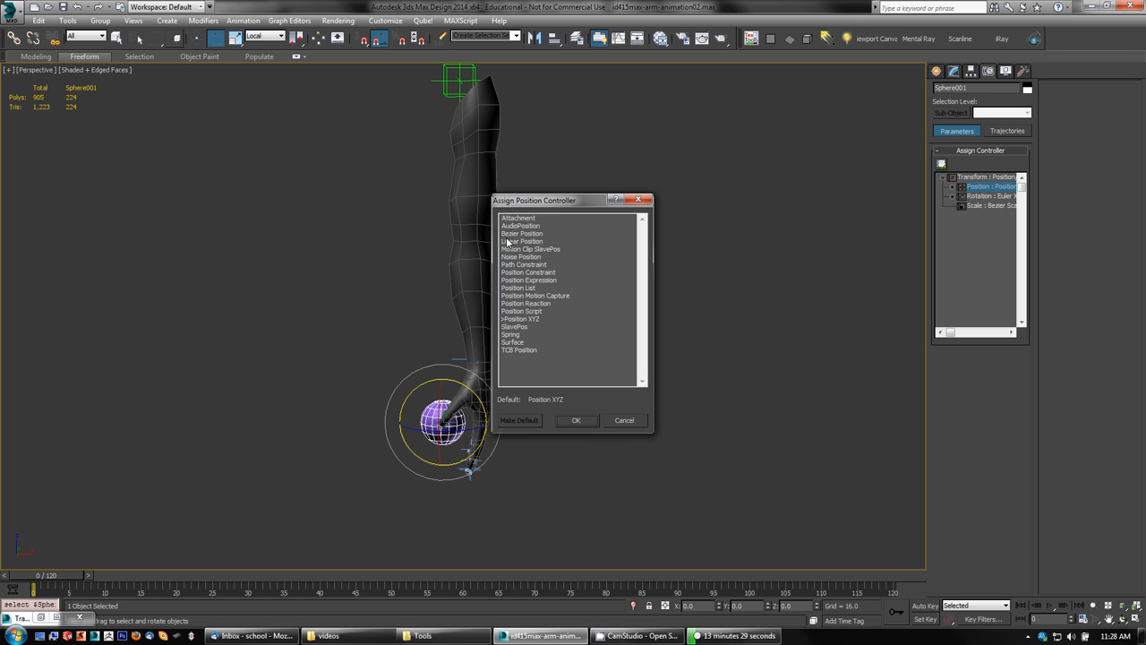
{"action": "left_click", "coordinate": [624, 421]}
- Assign a Link Constraint controller to the sphere's Transform track
{"action": "left_click", "coordinate": [973, 178]}
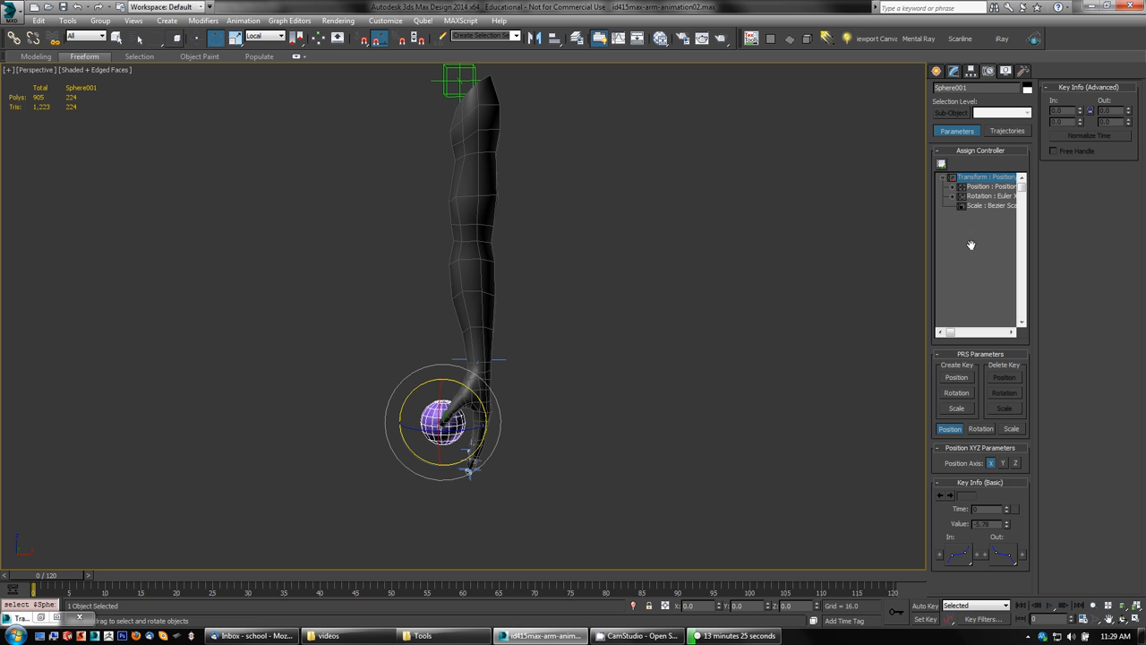
{"action": "left_click", "coordinate": [941, 163]}
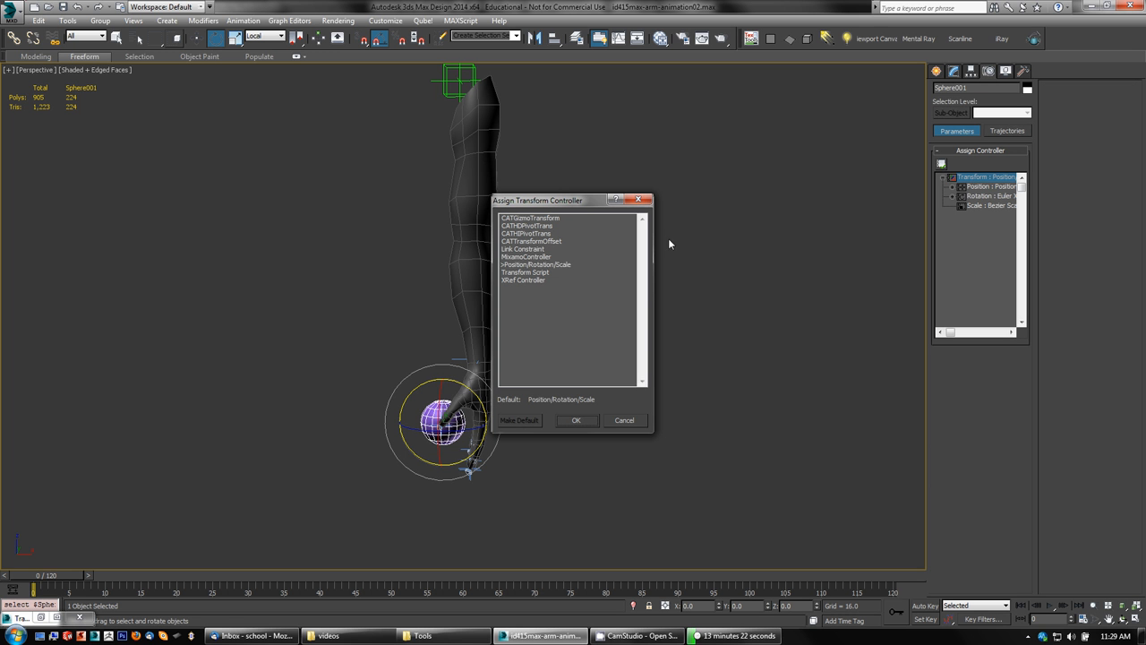
{"action": "left_click", "coordinate": [524, 249]}
{"action": "left_click", "coordinate": [577, 420]}
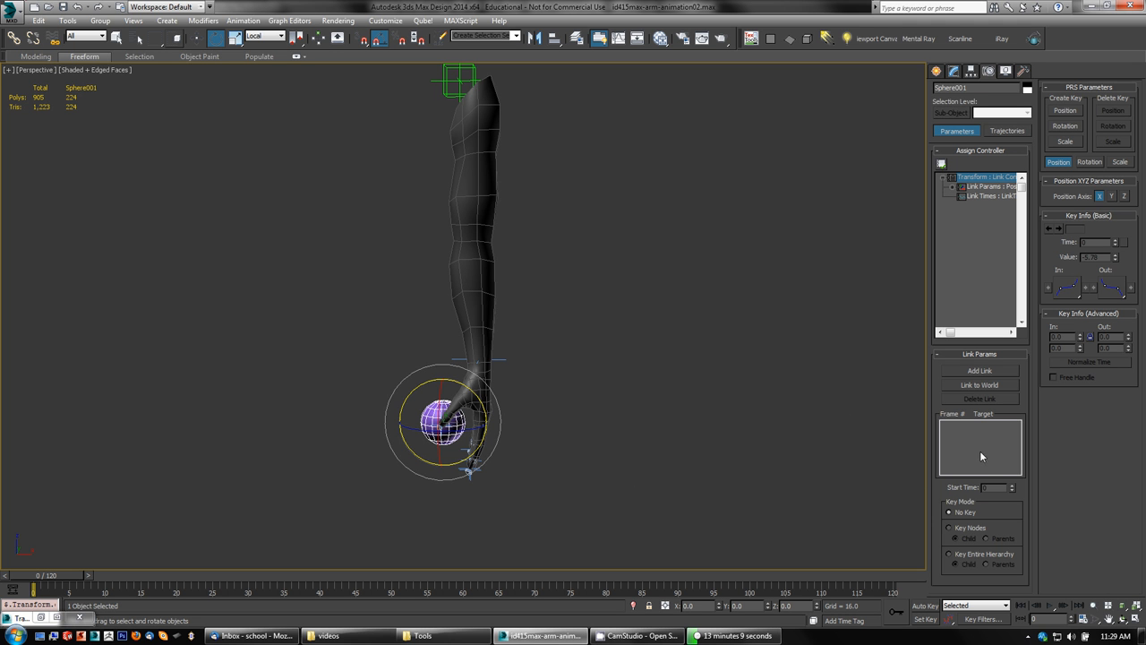
- Link the sphere to the World at frame 0 and to bone_L_hand at frame 25
{"action": "left_click", "coordinate": [981, 386]}
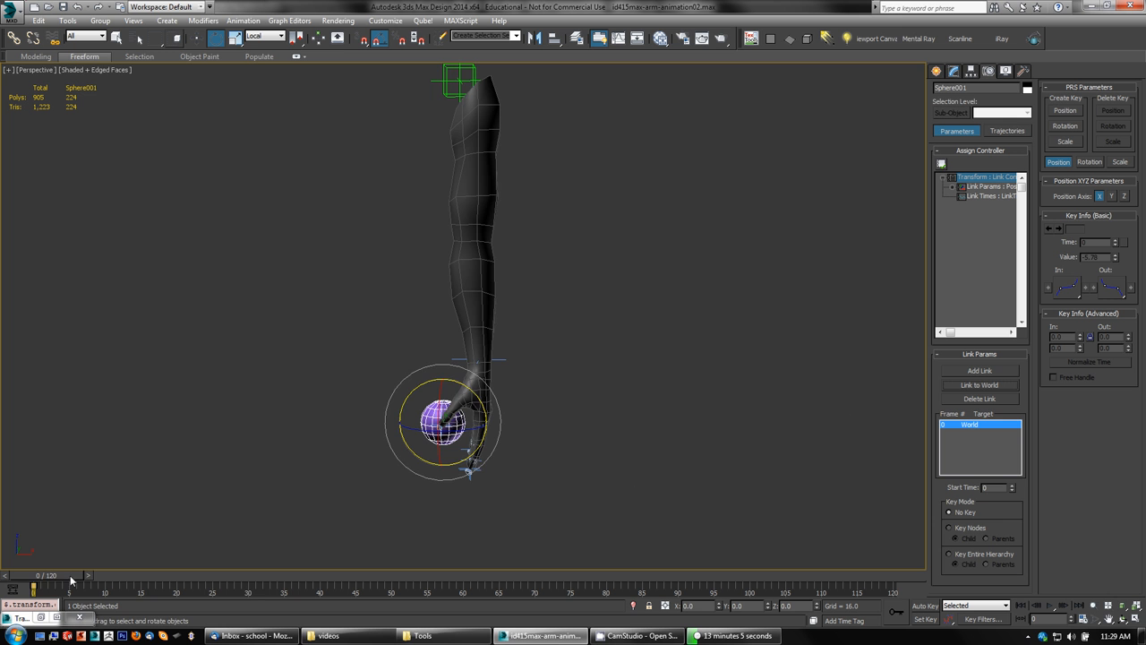
{"action": "left_click_drag", "start_coordinate": [71, 581], "coordinate": [239, 593]}
{"action": "key", "text": "e"}
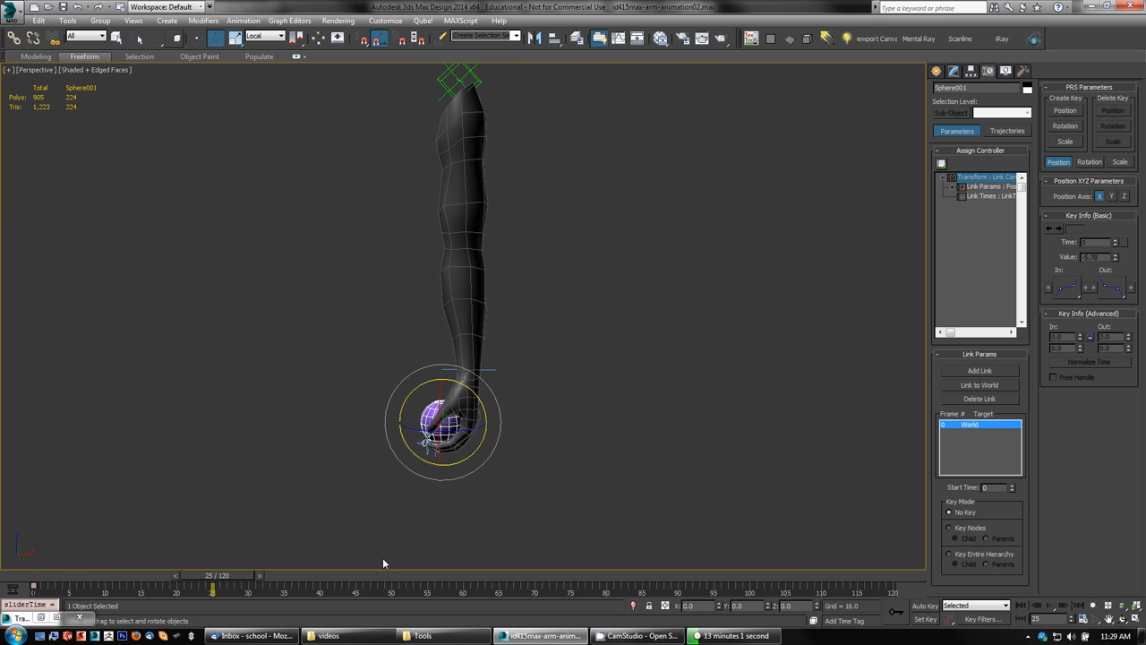
{"action": "left_click", "coordinate": [979, 371]}
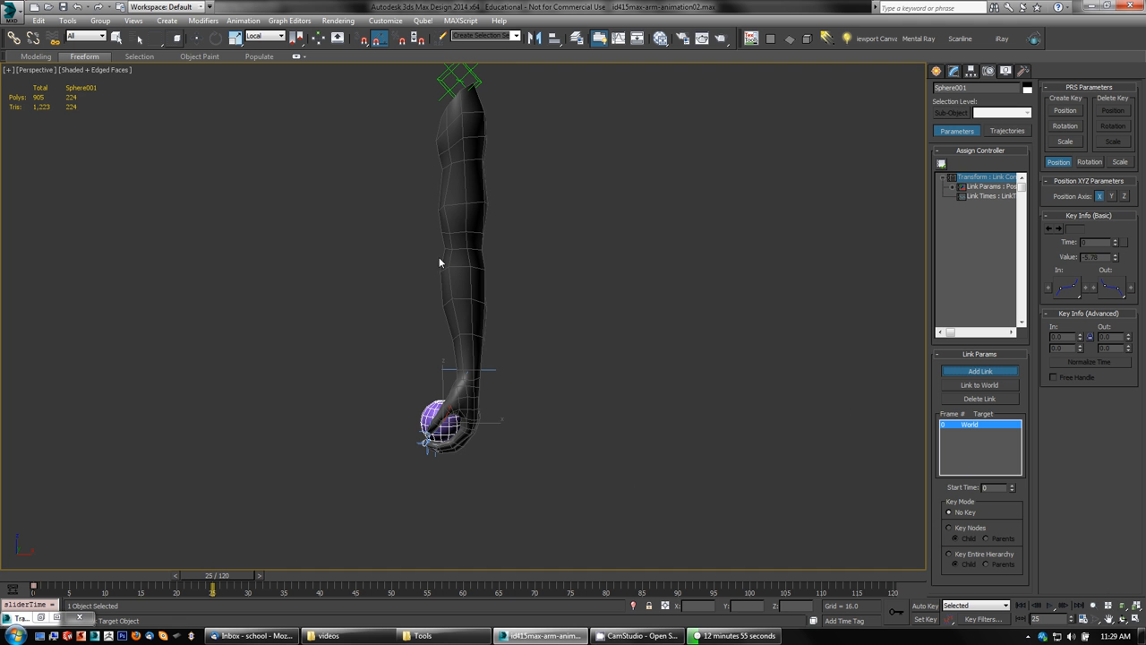
{"action": "left_click", "coordinate": [469, 397]}
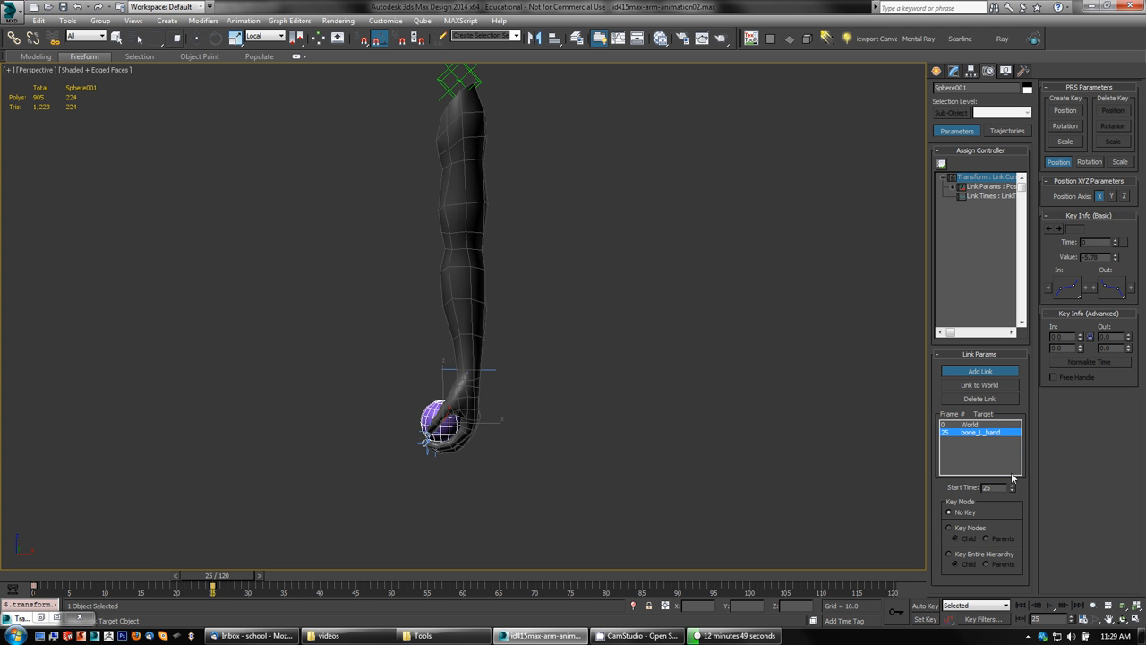
- Link the sphere back to the World at frame 50
{"action": "left_click_drag", "start_coordinate": [229, 577], "coordinate": [414, 593]}
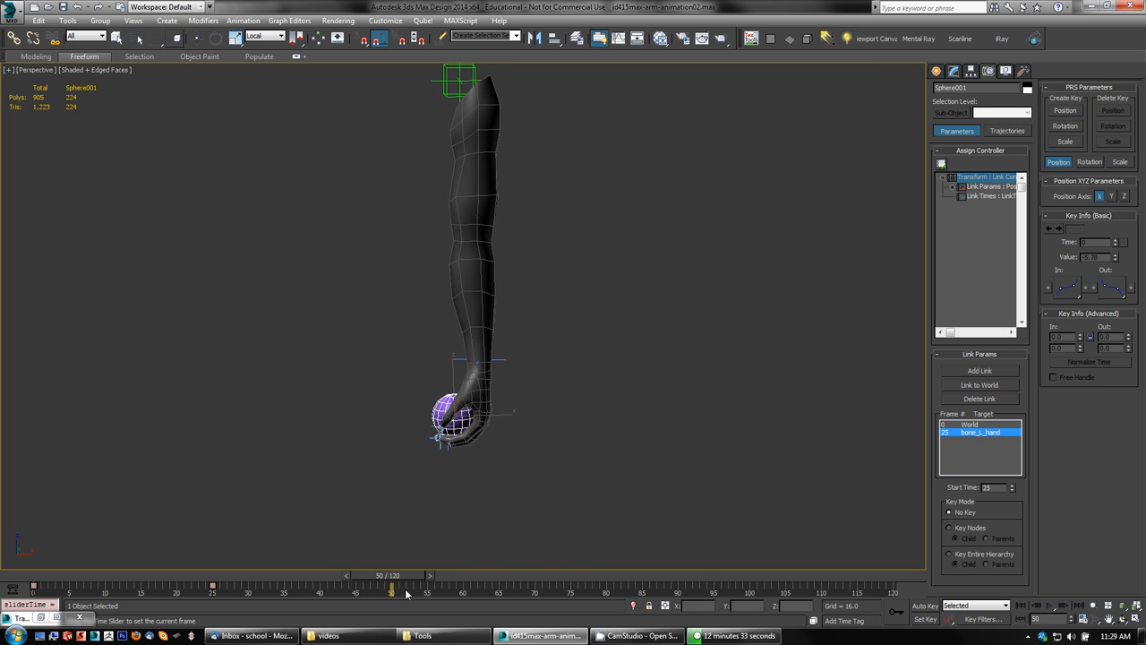
{"action": "left_click", "coordinate": [980, 369]}
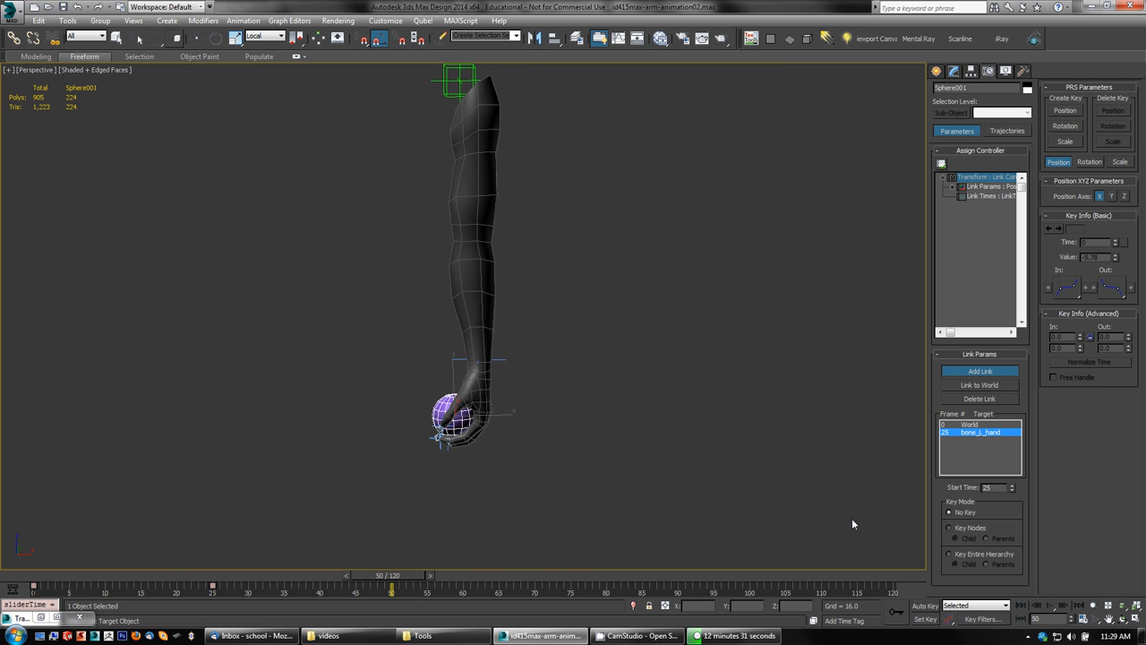
{"action": "left_click", "coordinate": [979, 386]}
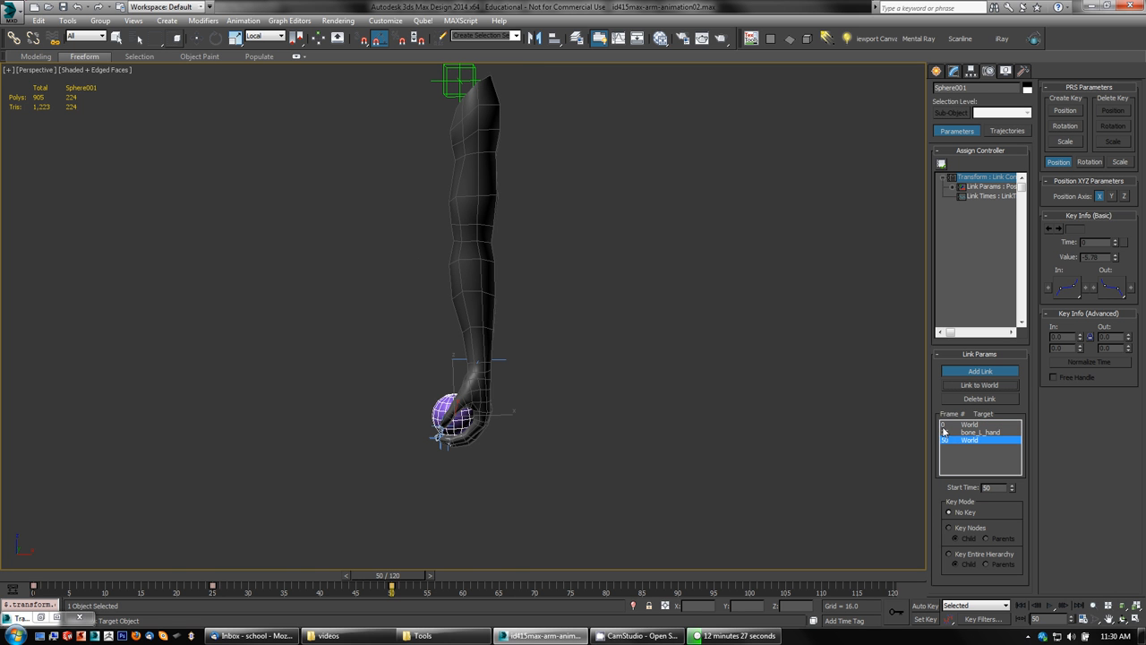
- Play the animation from frame 0 to check how the hand picks up and releases the sphere
{"action": "left_click_drag", "start_coordinate": [392, 575], "coordinate": [0, 551]}
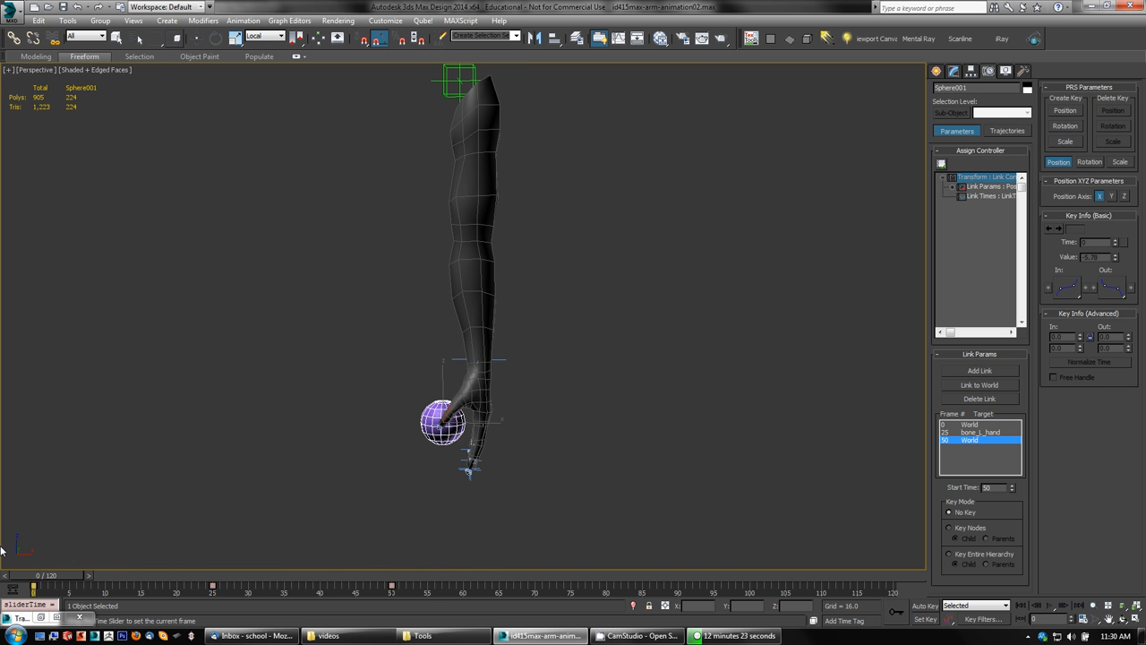
{"action": "left_click", "coordinate": [1049, 606]}
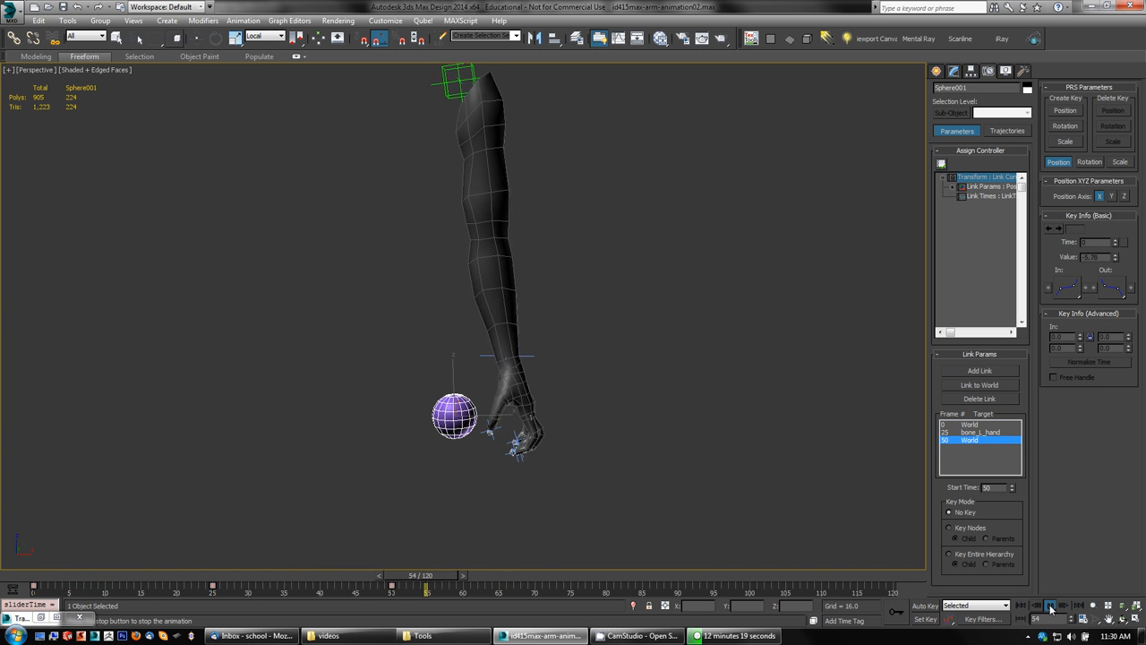
{"action": "left_click", "coordinate": [1051, 608]}
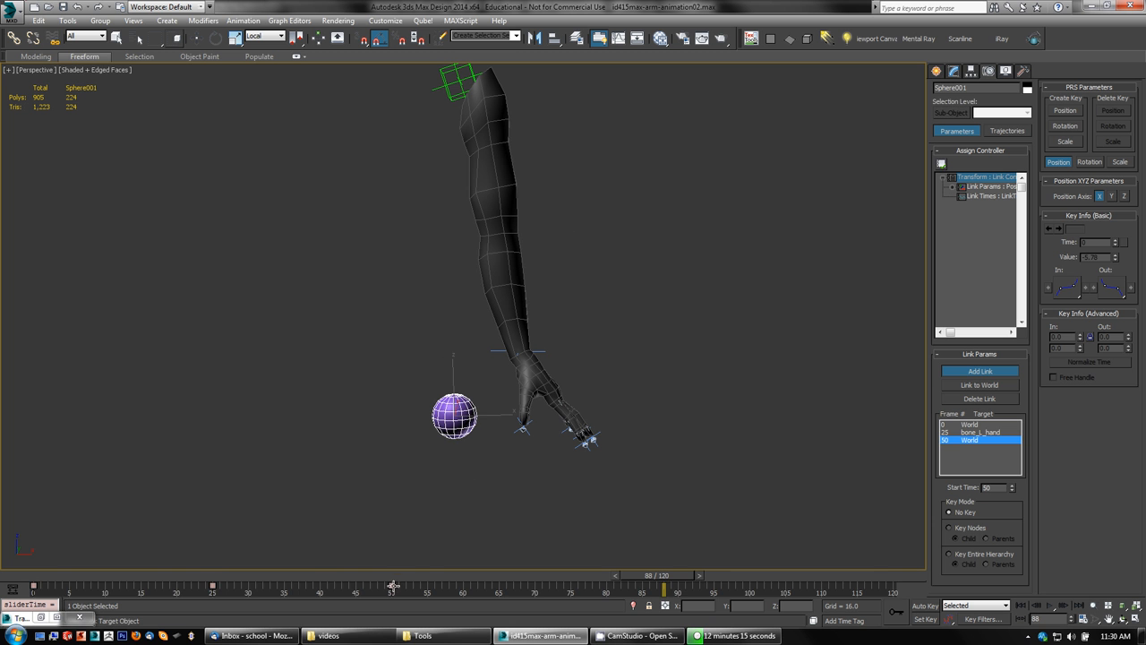
- Try the sphere's release link at frame 51, play the animation, and return the link to frame 50
{"action": "left_click_drag", "start_coordinate": [392, 585], "coordinate": [398, 585]}
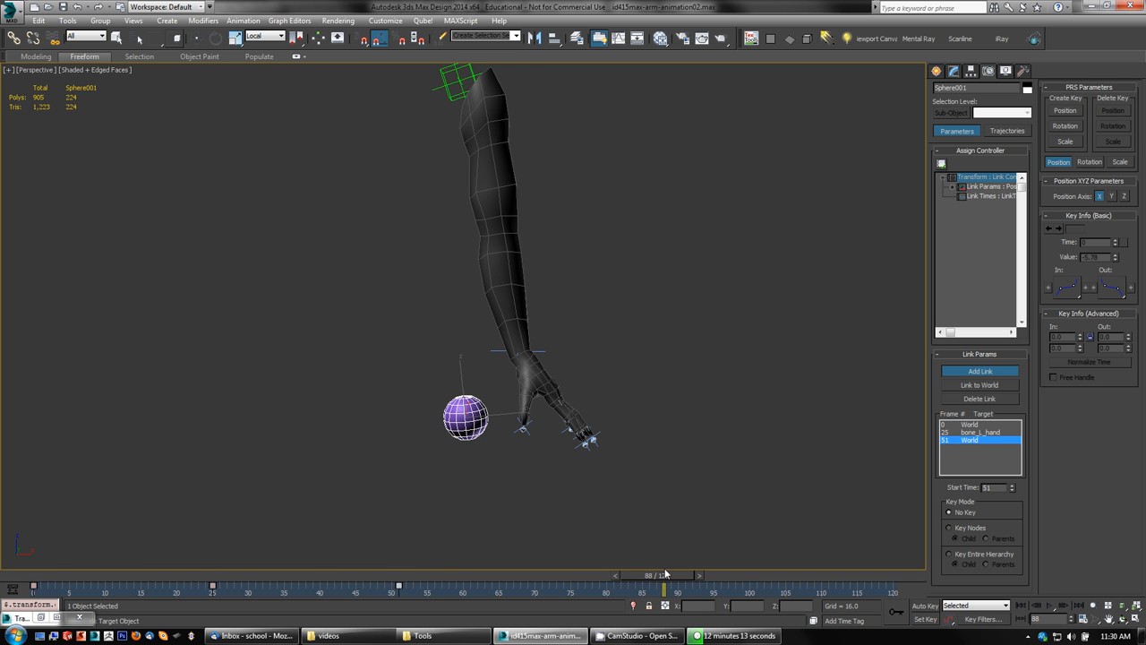
{"action": "left_click_drag", "start_coordinate": [665, 574], "coordinate": [2, 541]}
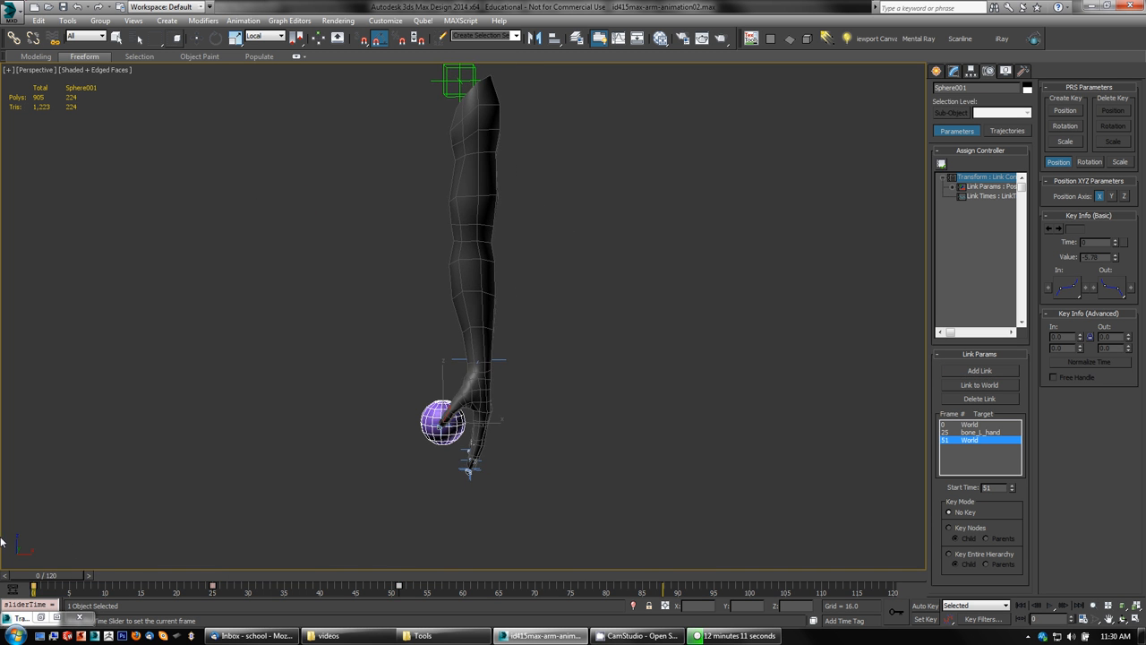
{"action": "left_click", "coordinate": [1051, 608]}
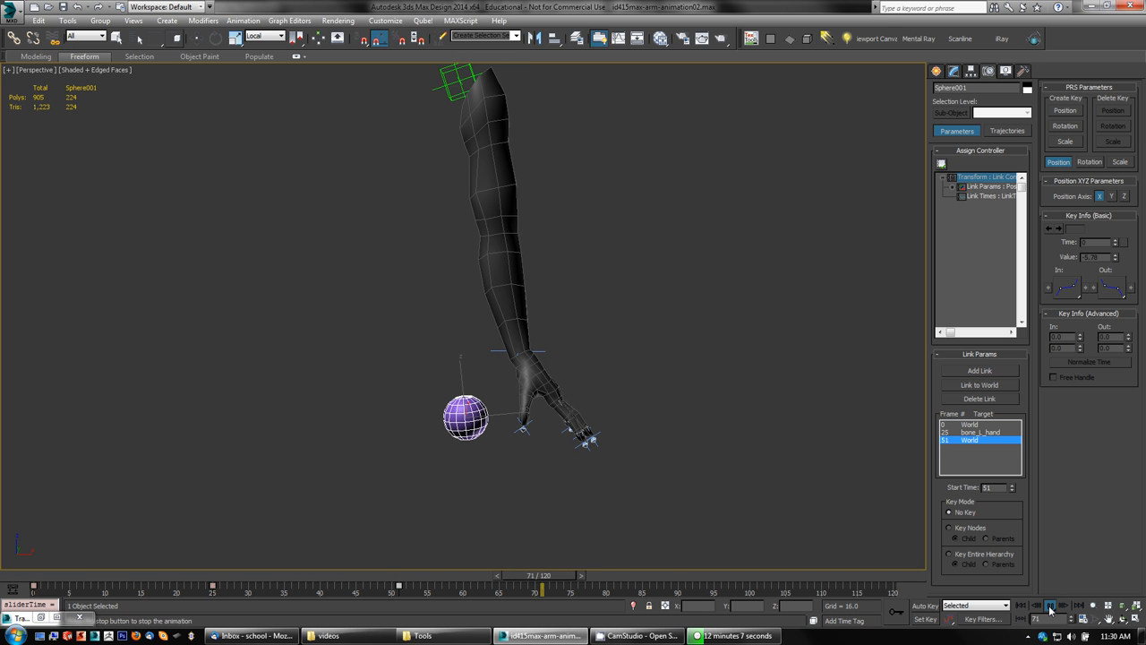
{"action": "left_click", "coordinate": [1051, 608]}
{"action": "left_click_drag", "start_coordinate": [397, 586], "coordinate": [391, 585]}
{"action": "left_click_drag", "start_coordinate": [587, 573], "coordinate": [402, 611]}
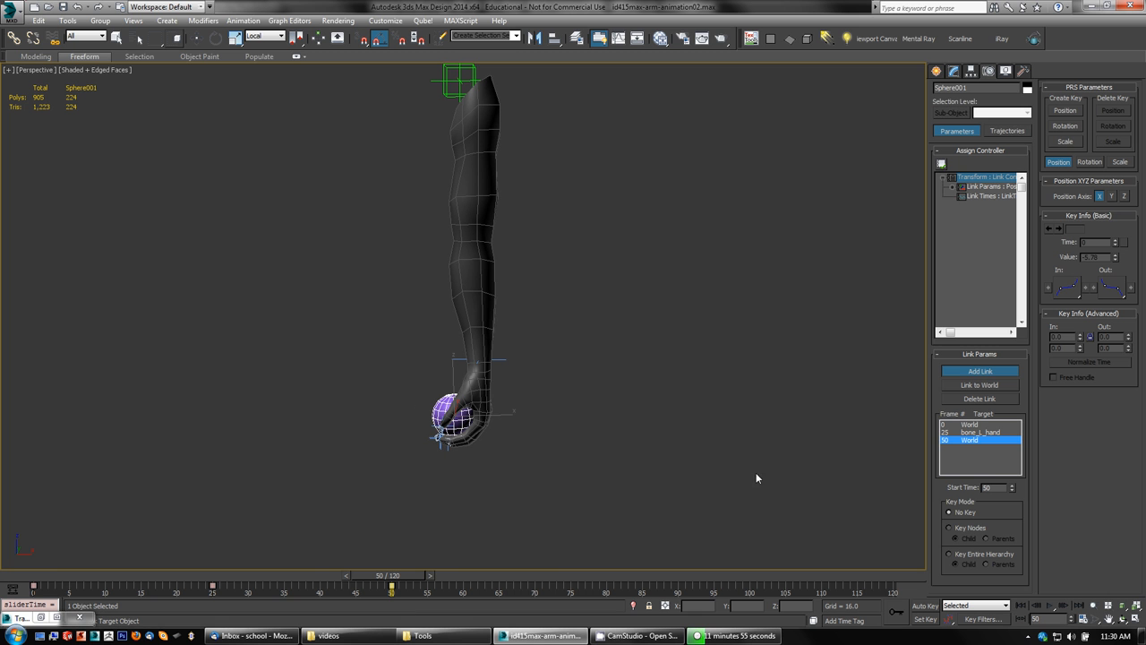
- Try deleting the sphere's frame 50 World link, compare the frames around the release, and undo the deletion
{"action": "key", "text": "Escape"}
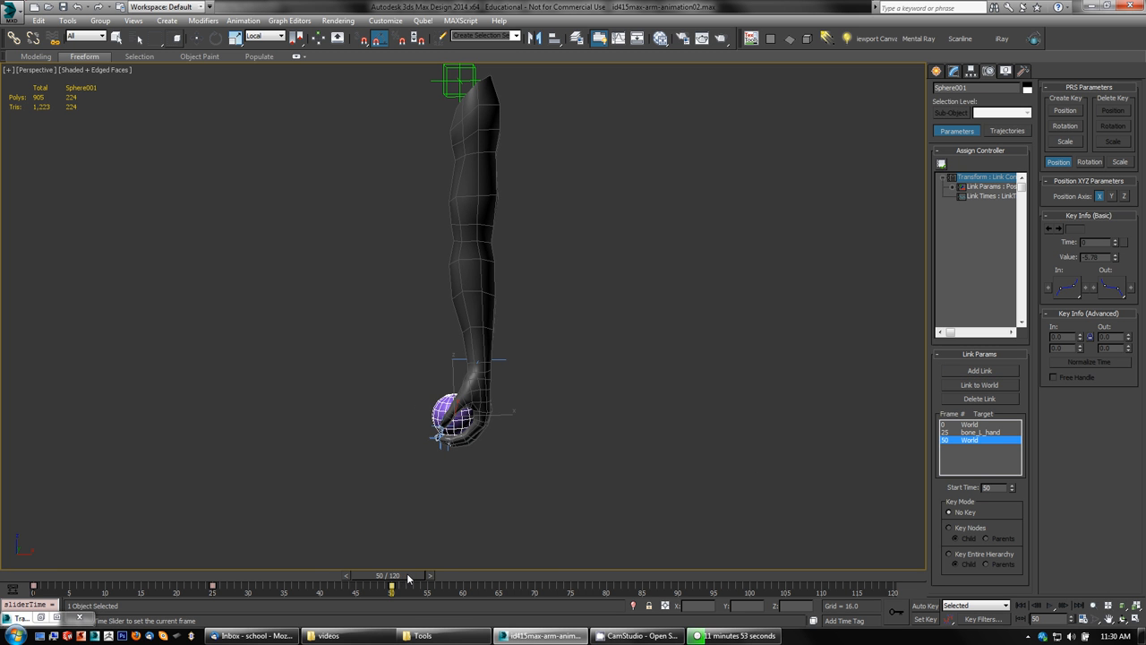
{"action": "left_click_drag", "start_coordinate": [412, 577], "coordinate": [413, 573]}
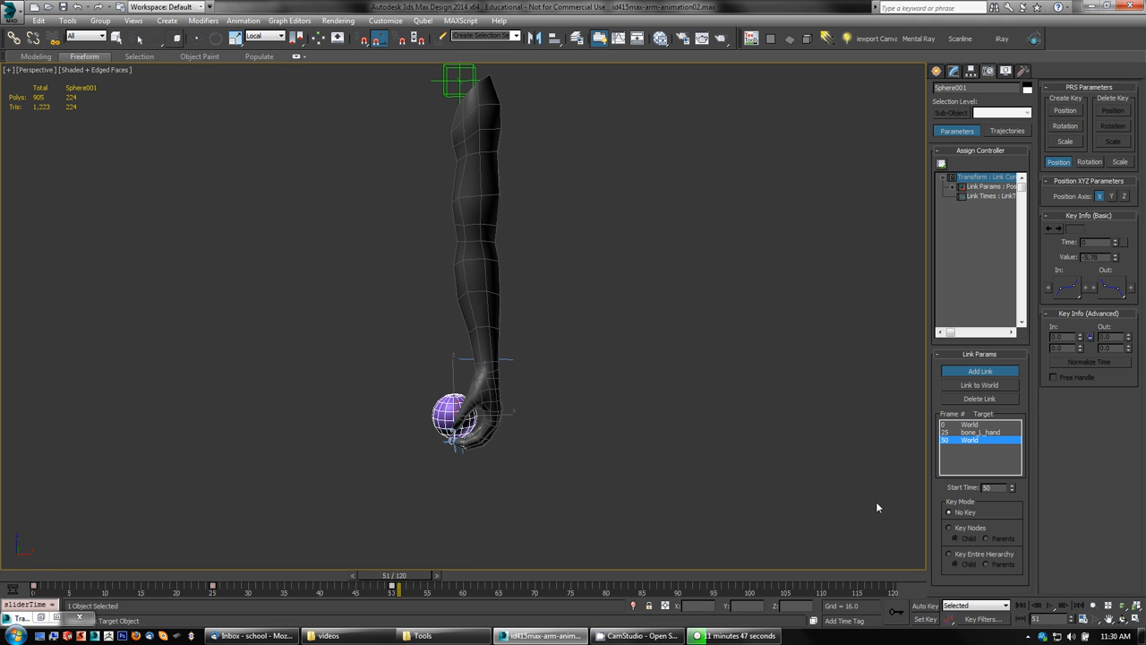
{"action": "left_click", "coordinate": [990, 398]}
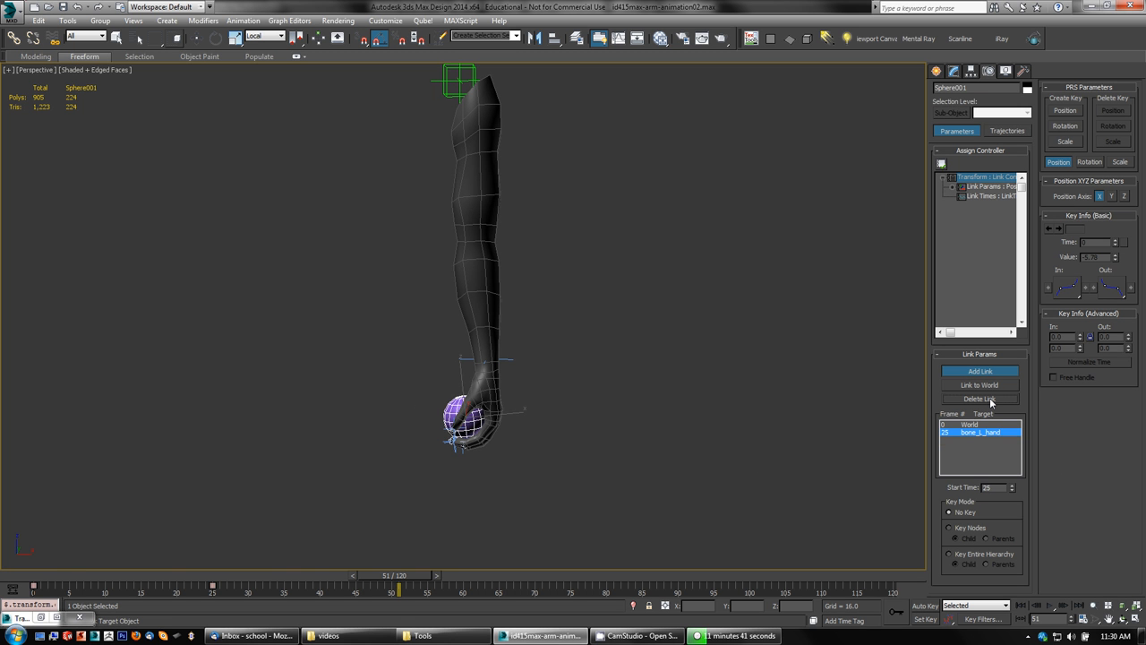
{"action": "mouse_move", "coordinate": [410, 580]}
{"action": "left_mouse_down"}
{"action": "mouse_move", "coordinate": [444, 581]}
{"action": "mouse_move", "coordinate": [354, 581]}
{"action": "mouse_move", "coordinate": [416, 577]}
{"action": "left_mouse_up"}
{"action": "key", "text": "ctrl+z"}
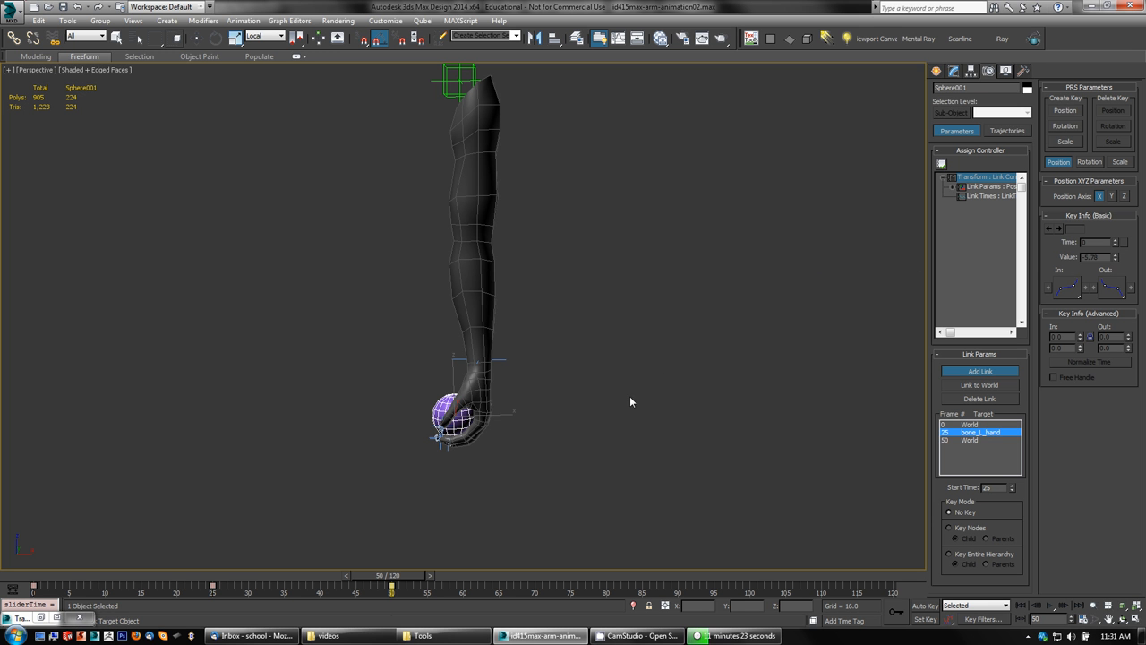
- Replay the animation from the start with the frame 50 World link in place
{"action": "left_click_drag", "start_coordinate": [403, 573], "coordinate": [62, 570]}
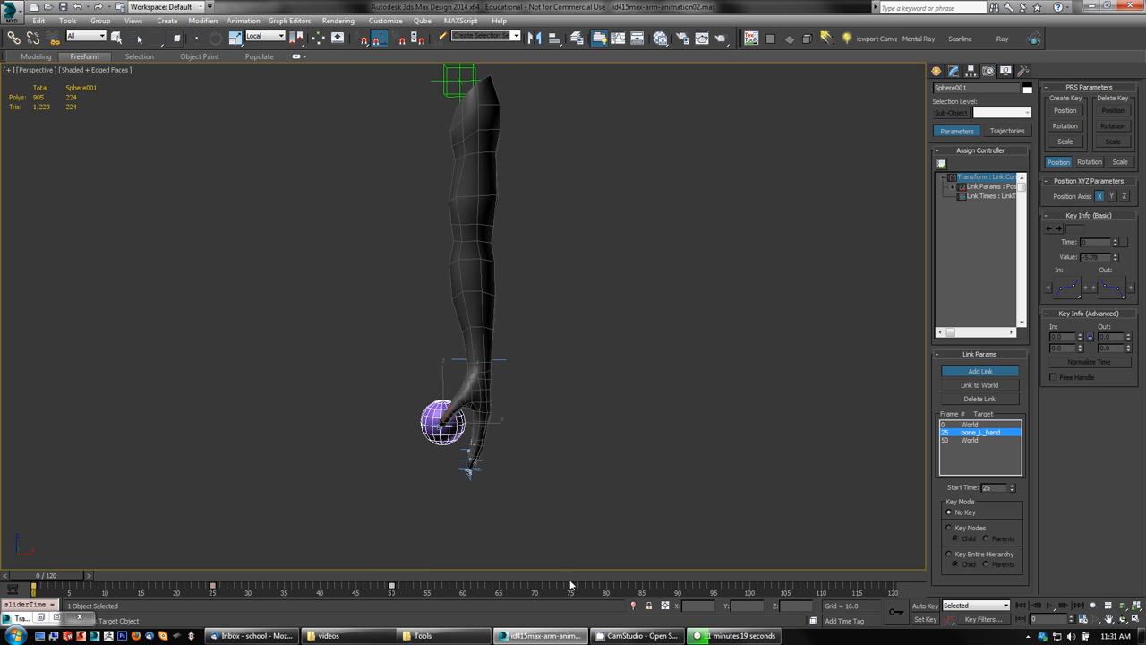
{"action": "left_click", "coordinate": [1052, 606]}
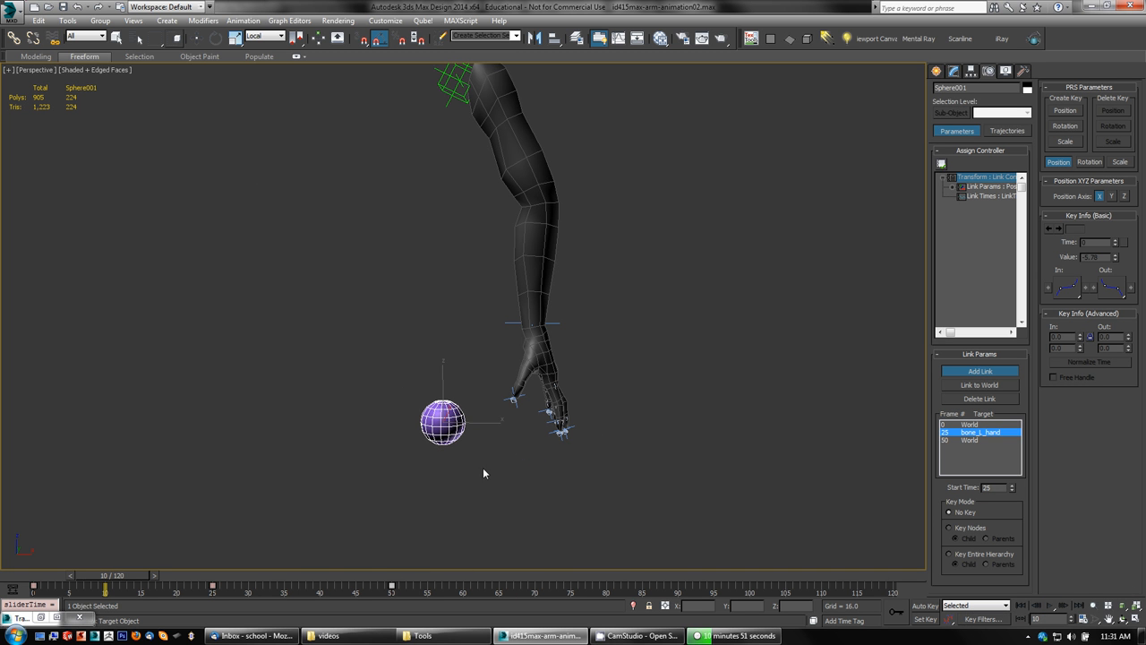
- Draw a large rectangular plane as a ground surface around the hand and sphere, and activate the Move tool
{"action": "middle_click_drag", "start_coordinate": [523, 490], "coordinate": [489, 502]}
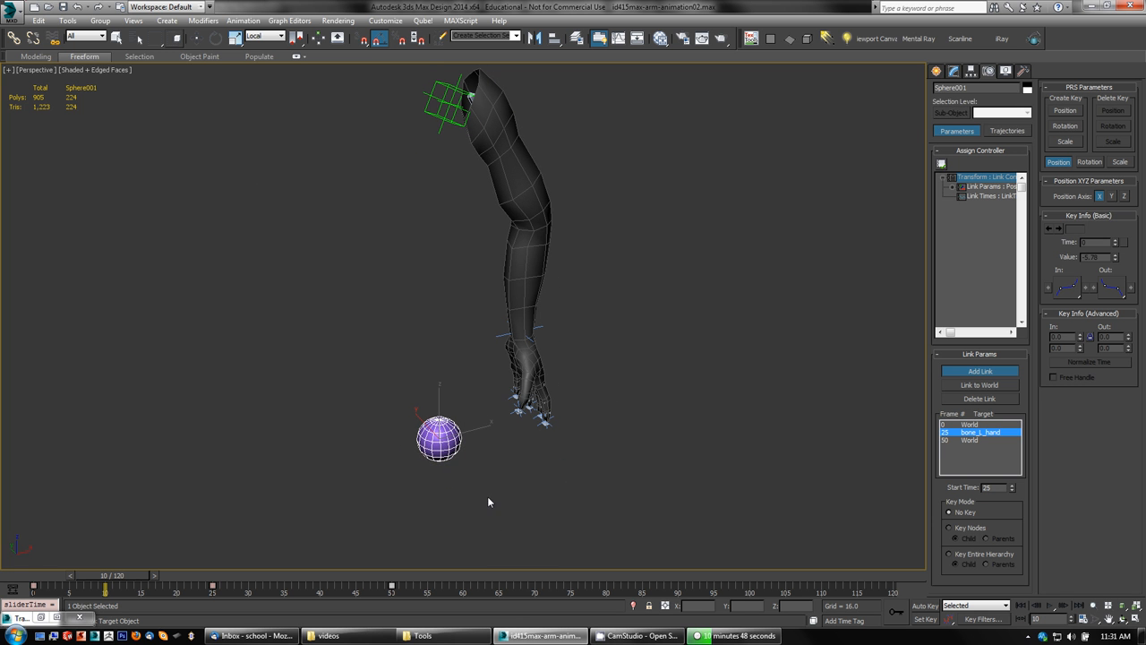
{"action": "left_click", "coordinate": [937, 72]}
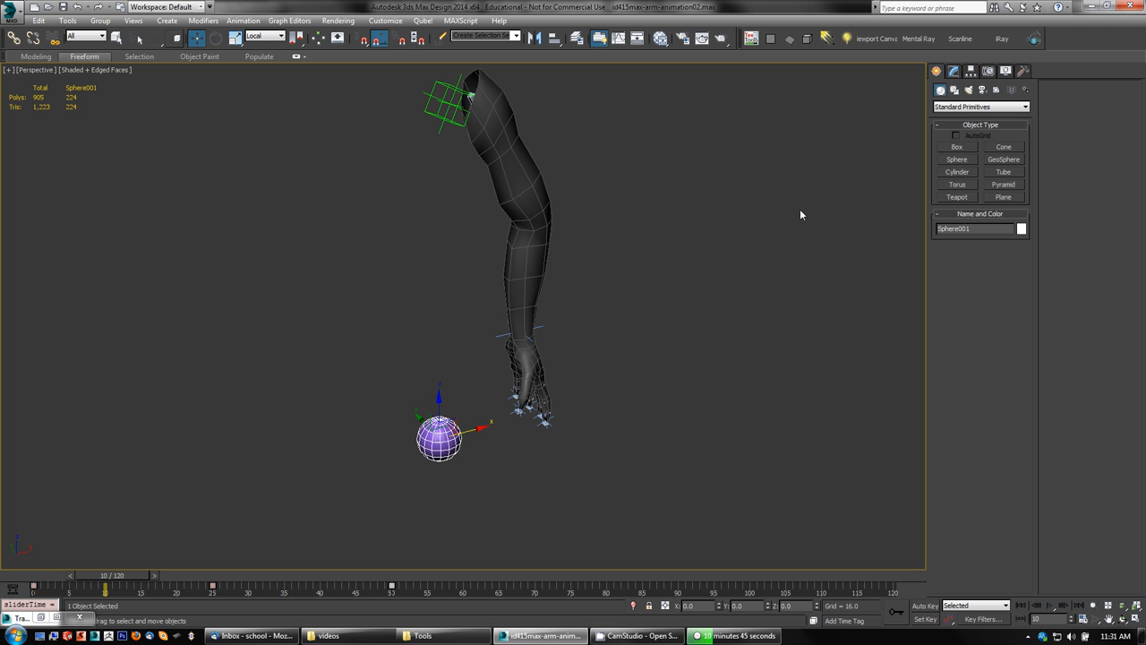
{"action": "left_click", "coordinate": [1019, 199]}
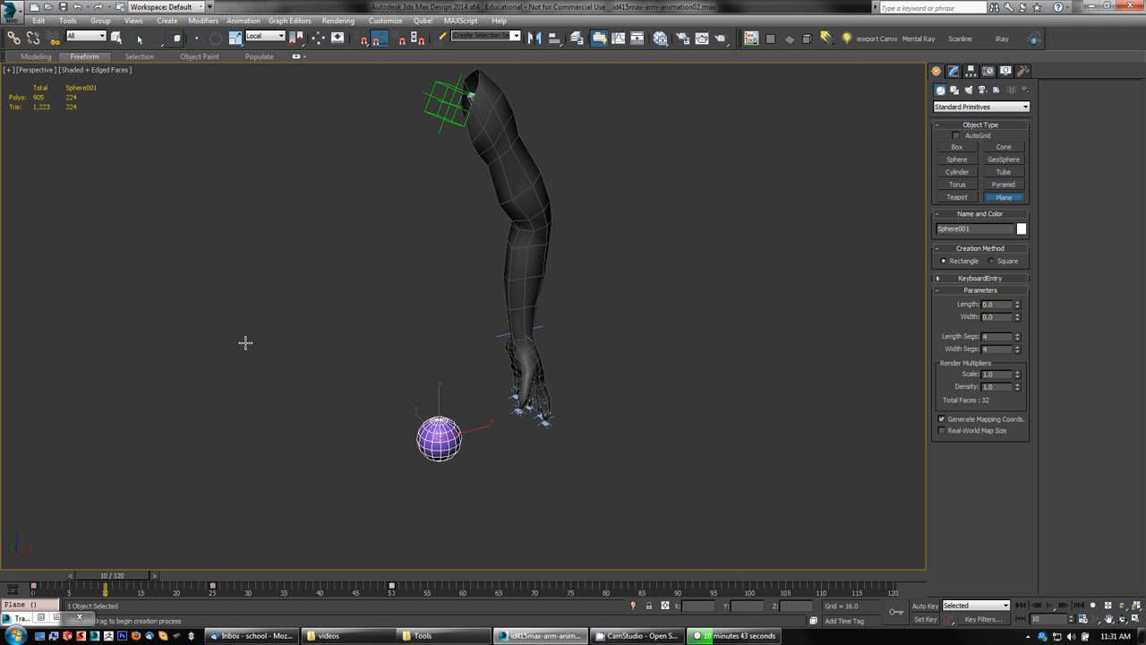
{"action": "left_click_drag", "start_coordinate": [245, 342], "coordinate": [926, 460]}
{"action": "middle_click_drag", "start_coordinate": [677, 414], "coordinate": [626, 372]}
{"action": "key", "text": "w"}
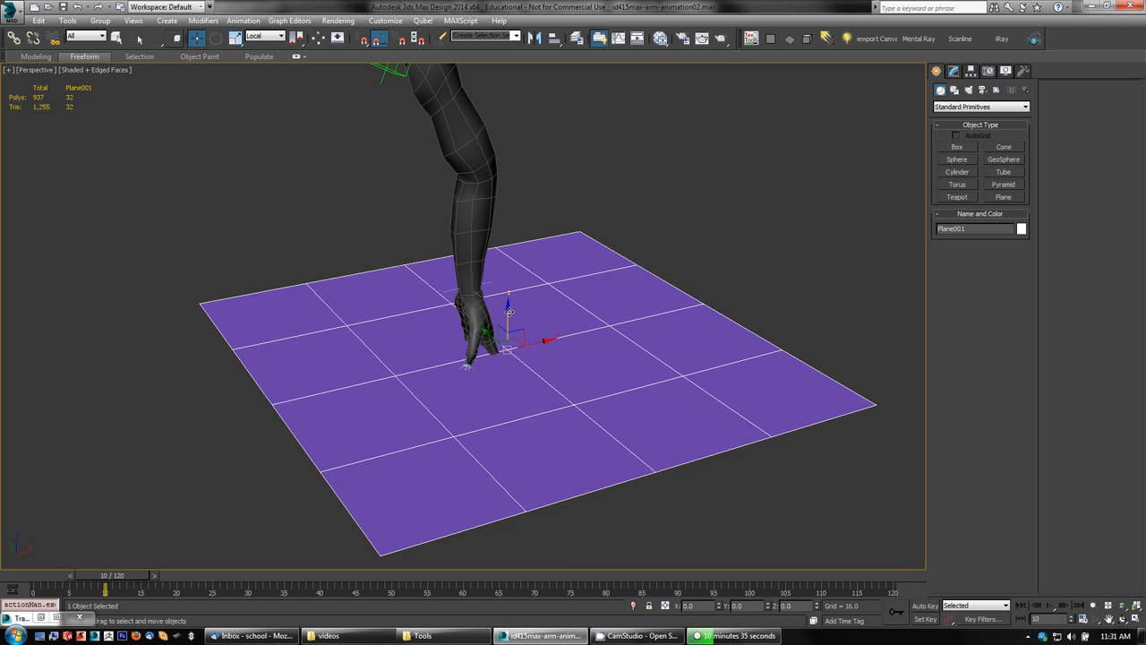
- Lower the ground plane along Z so it touches the underside of the sphere, fine-tuning the height in the Front viewport
{"action": "left_click_drag", "start_coordinate": [509, 313], "coordinate": [510, 351]}
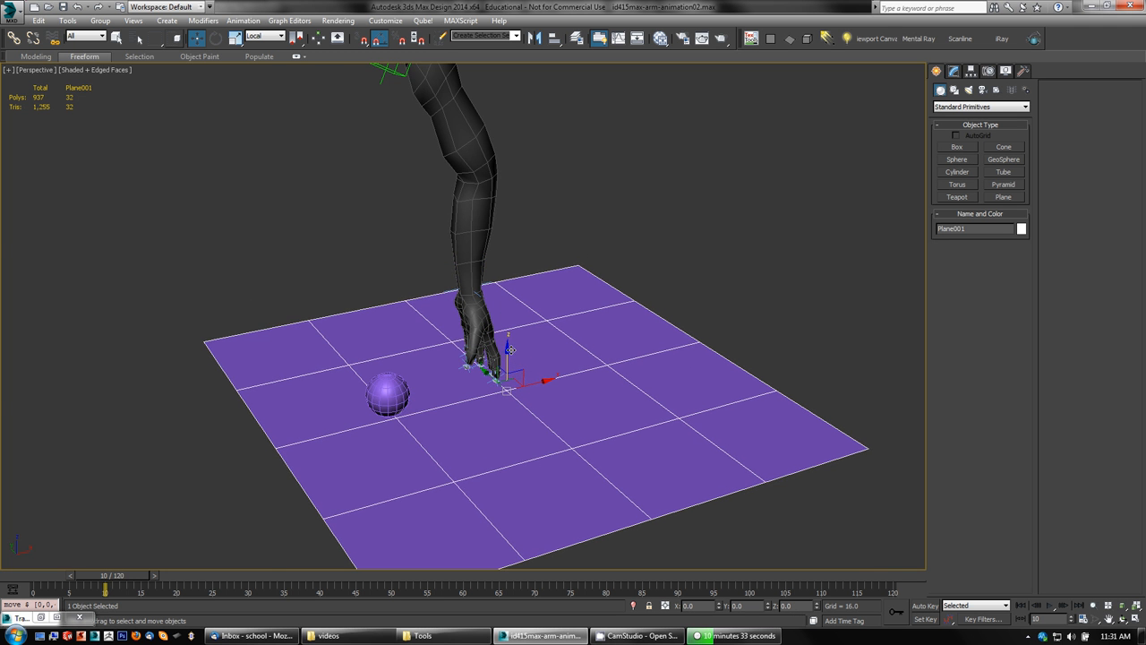
{"action": "key", "text": "alt+w"}
{"action": "middle_click", "coordinate": [123, 284]}
{"action": "middle_click_drag", "start_coordinate": [123, 285], "coordinate": [102, 257]}
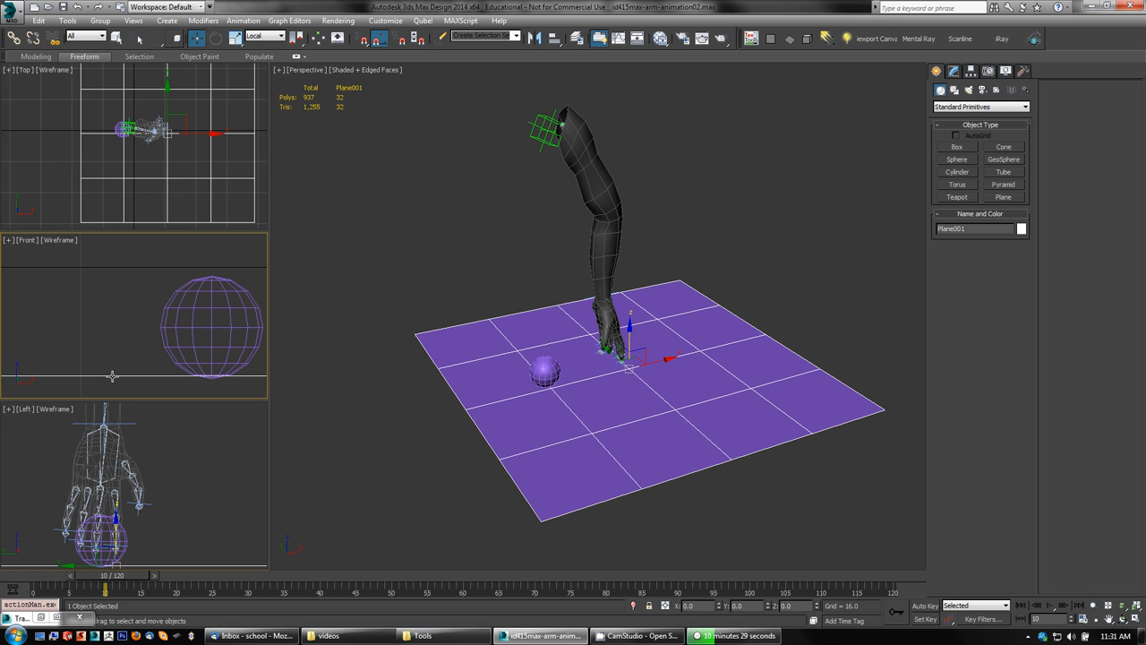
{"action": "left_click_drag", "start_coordinate": [112, 377], "coordinate": [112, 377]}
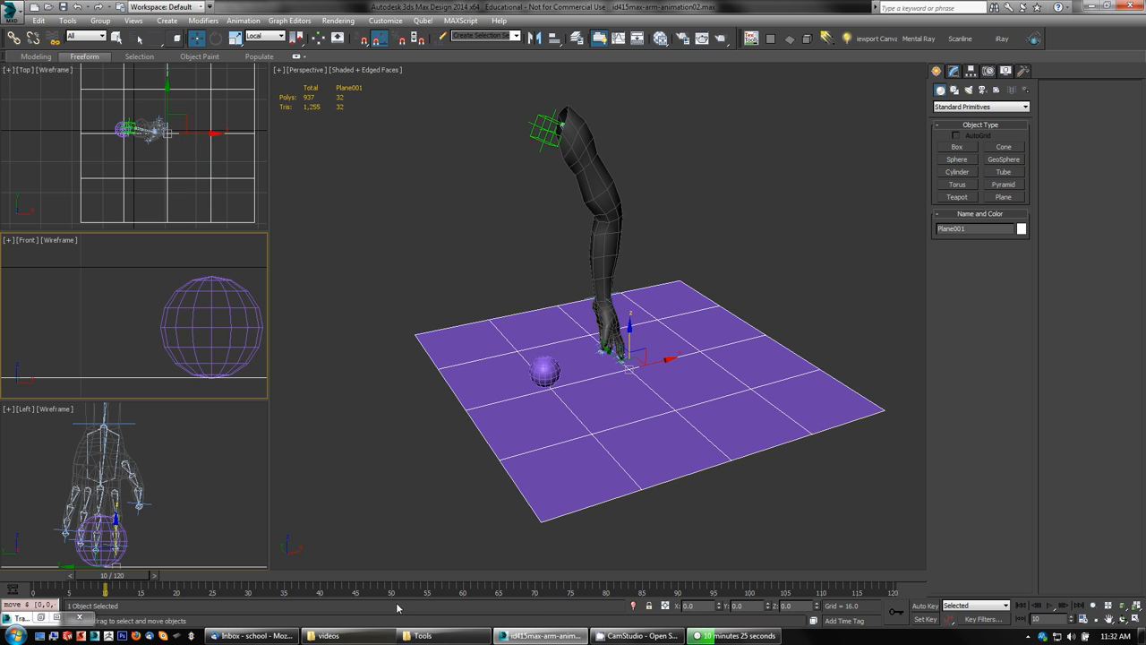
- At frame 51, add a link from the sphere's Link Constraint to the ground plane Plane001
{"action": "left_click_drag", "start_coordinate": [106, 586], "coordinate": [416, 601]}
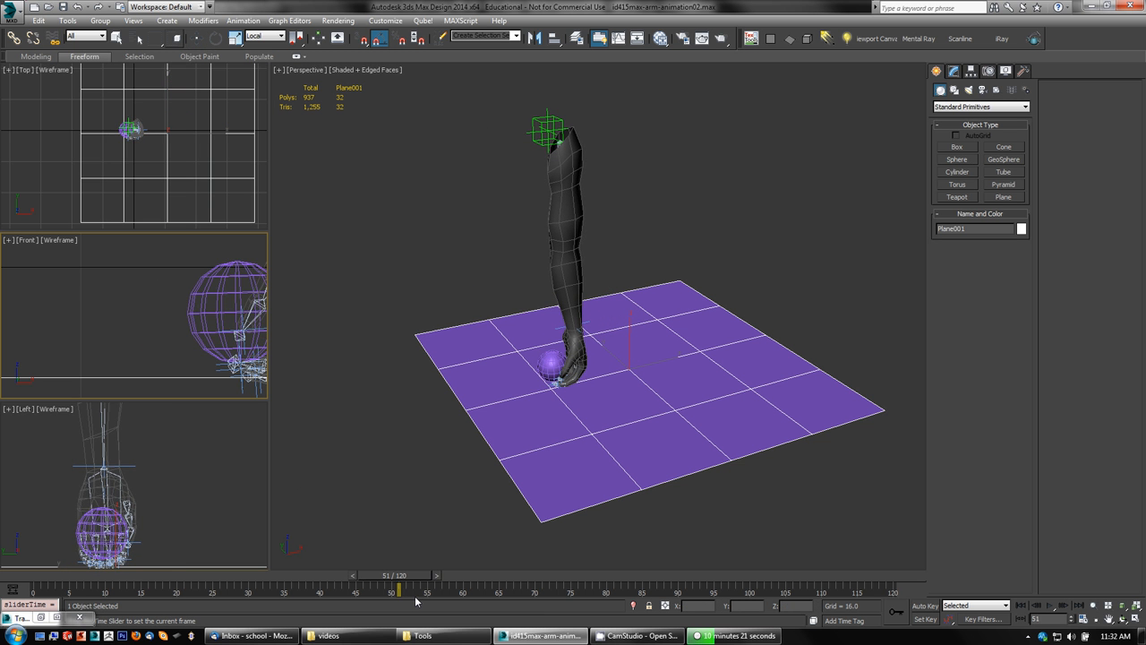
{"action": "key", "text": "w"}
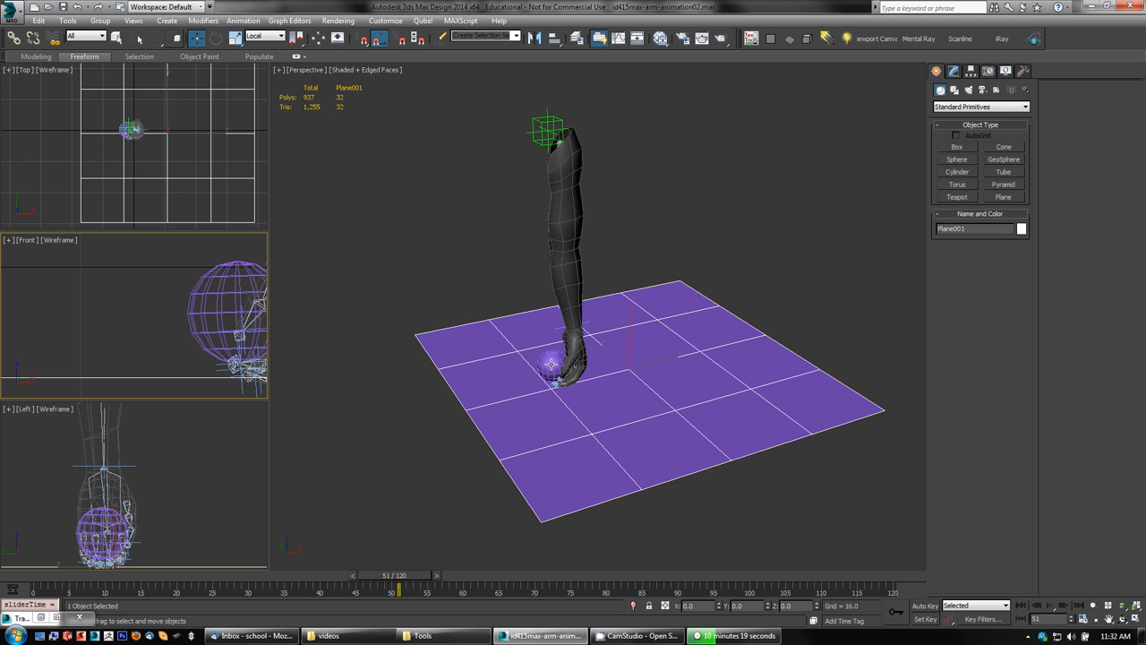
{"action": "left_click", "coordinate": [552, 365]}
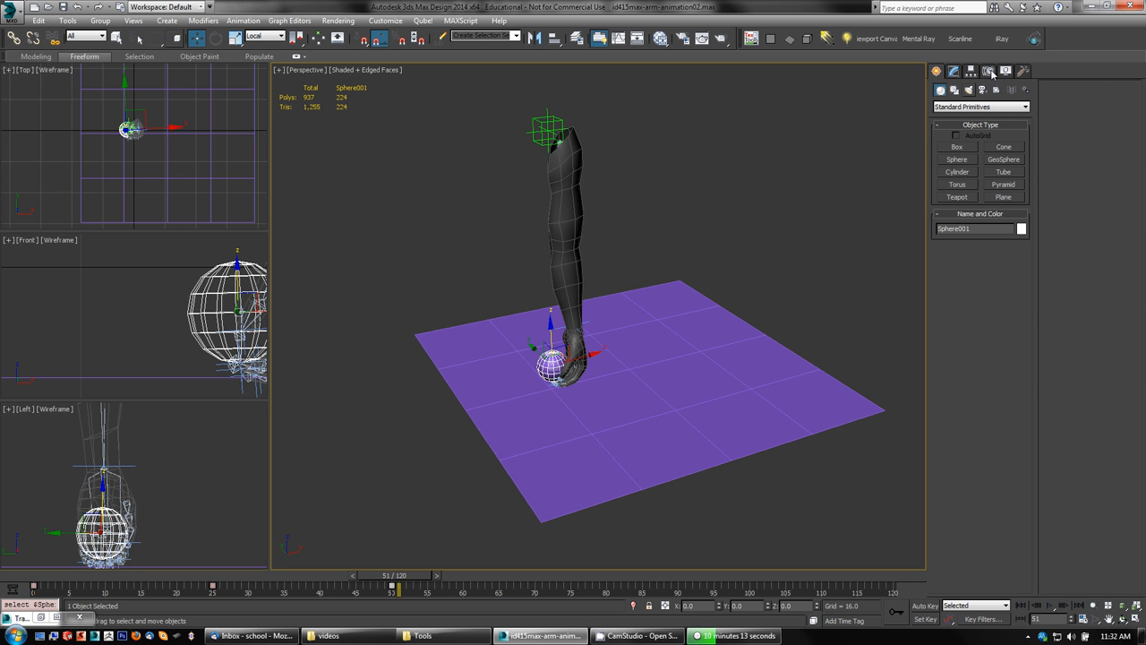
{"action": "left_click", "coordinate": [989, 71]}
{"action": "left_click", "coordinate": [961, 441]}
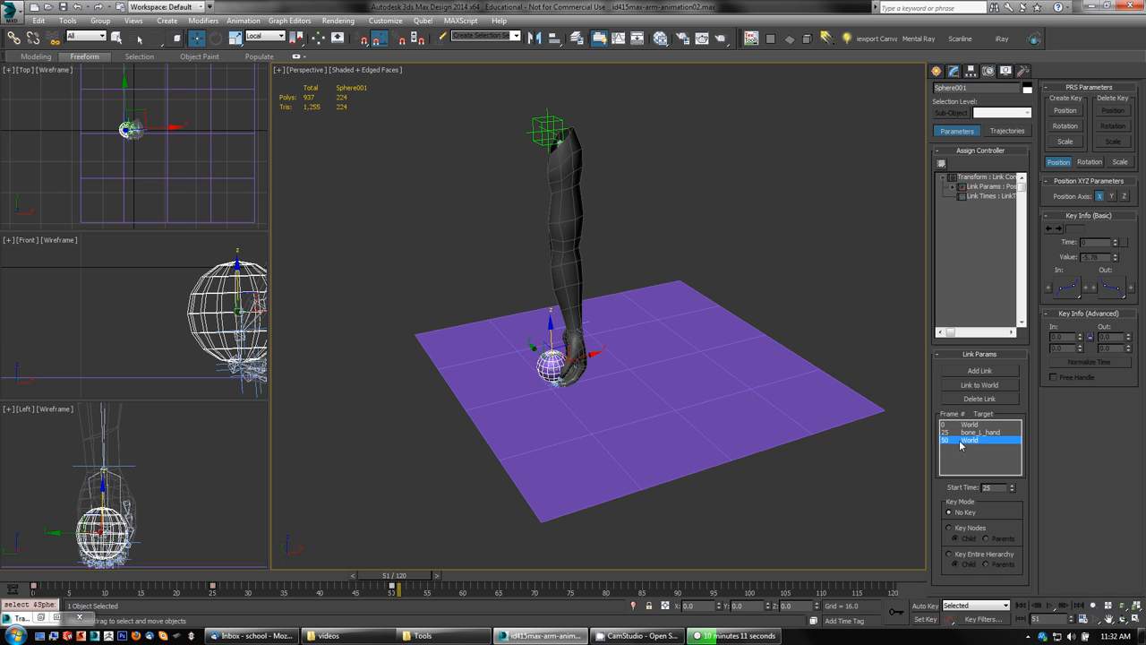
{"action": "left_click", "coordinate": [980, 370]}
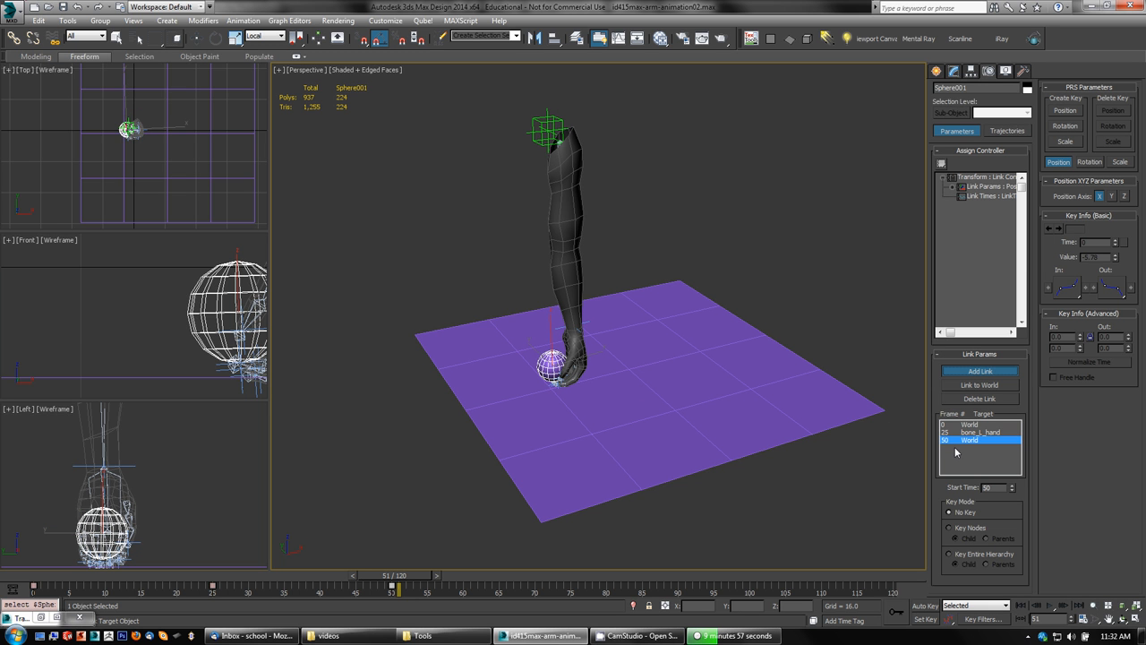
{"action": "left_click", "coordinate": [581, 434]}
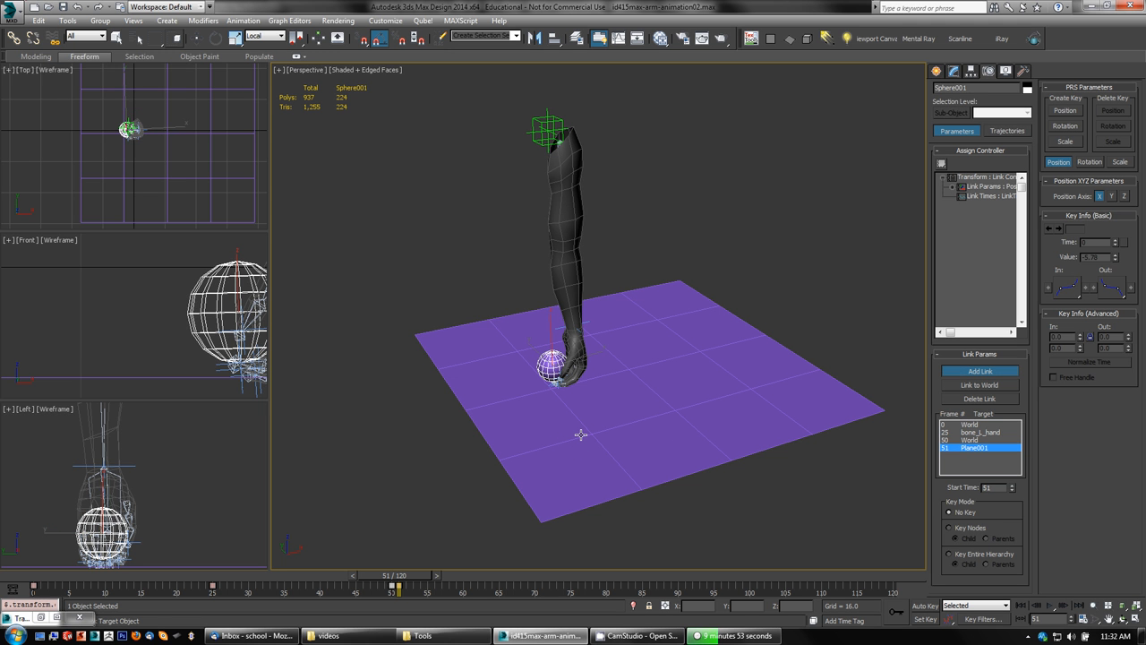
- Turn on Auto Key and create position and rotation keys for the sphere at frame 51
{"action": "left_click_drag", "start_coordinate": [403, 576], "coordinate": [413, 603]}
{"action": "key", "text": "w"}
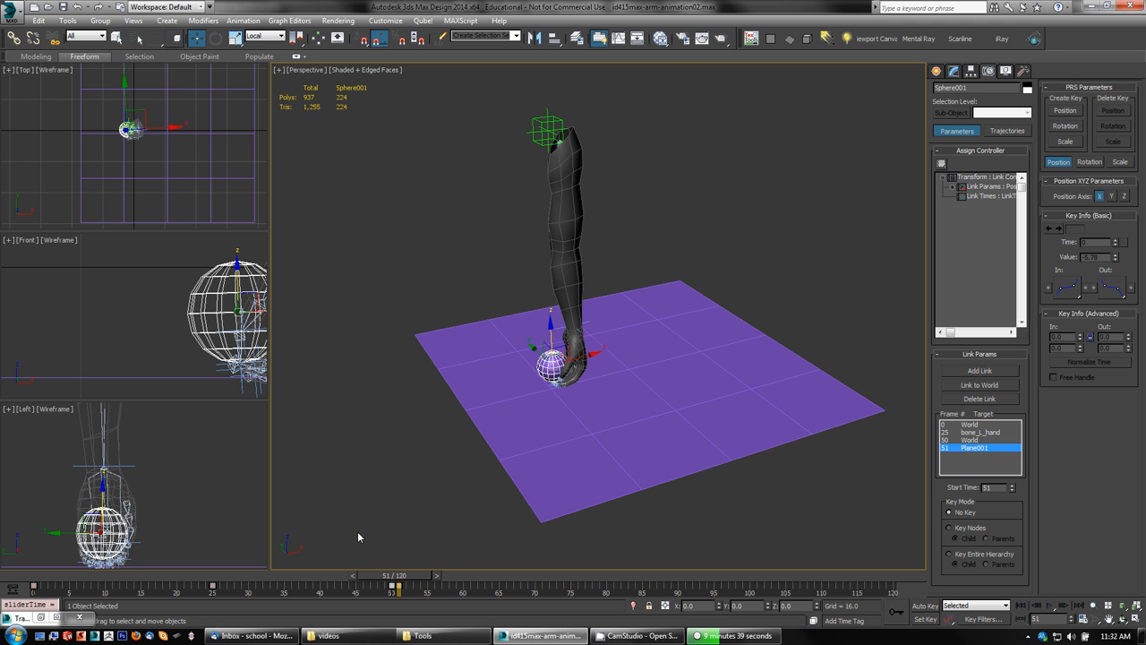
{"action": "left_click", "coordinate": [925, 609]}
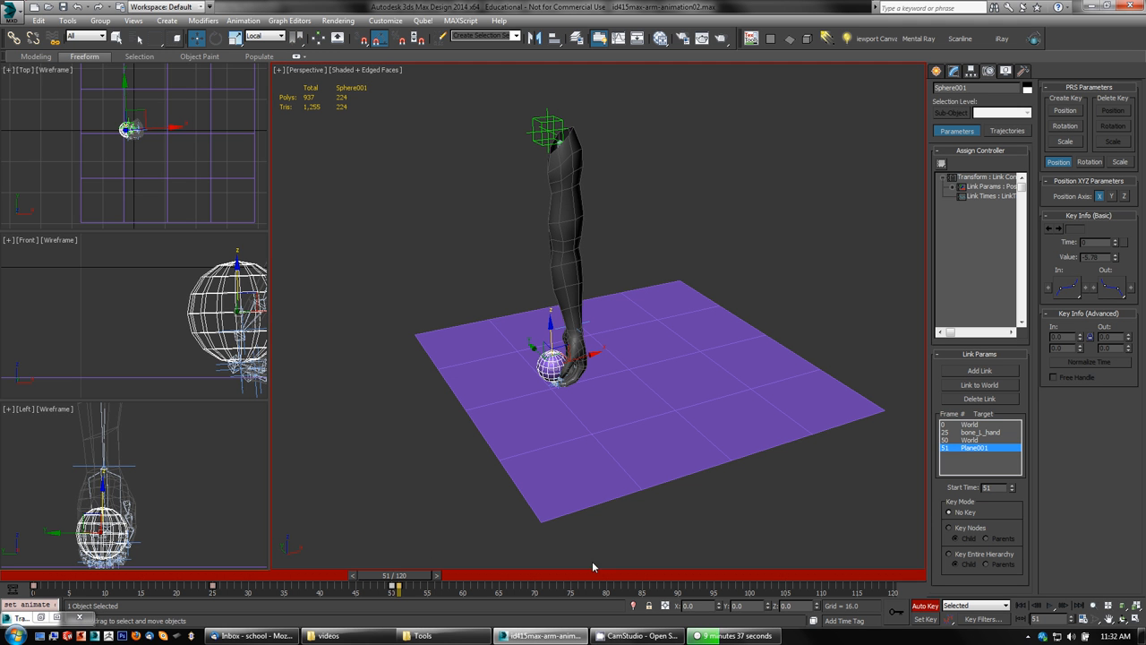
{"action": "right_click", "coordinate": [398, 574]}
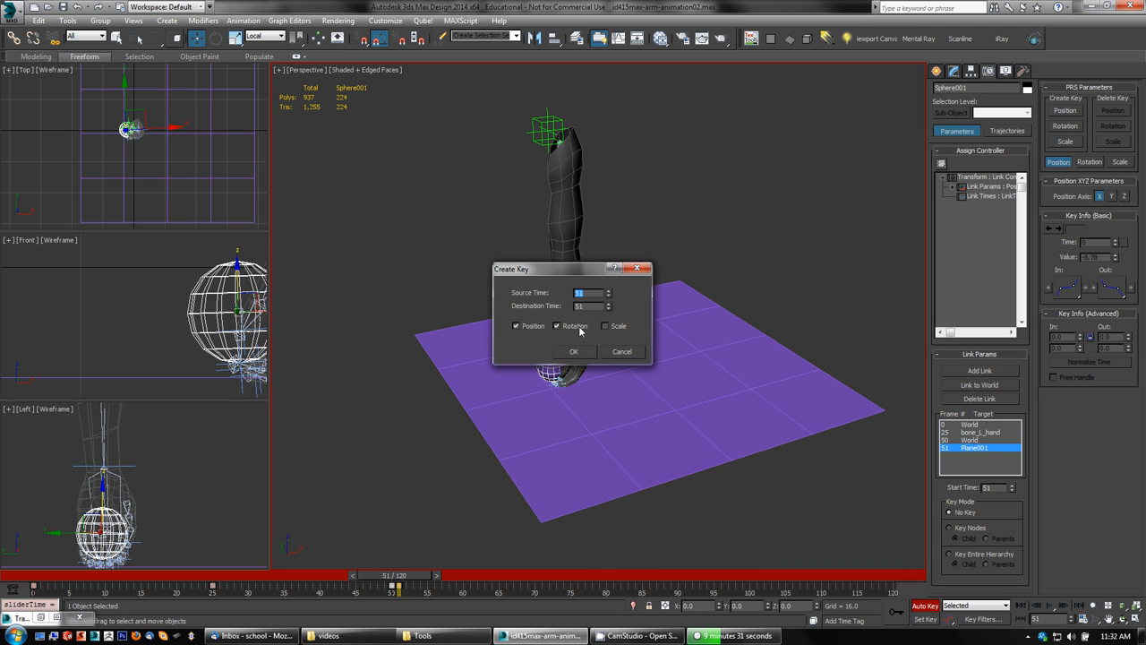
{"action": "left_click", "coordinate": [573, 353]}
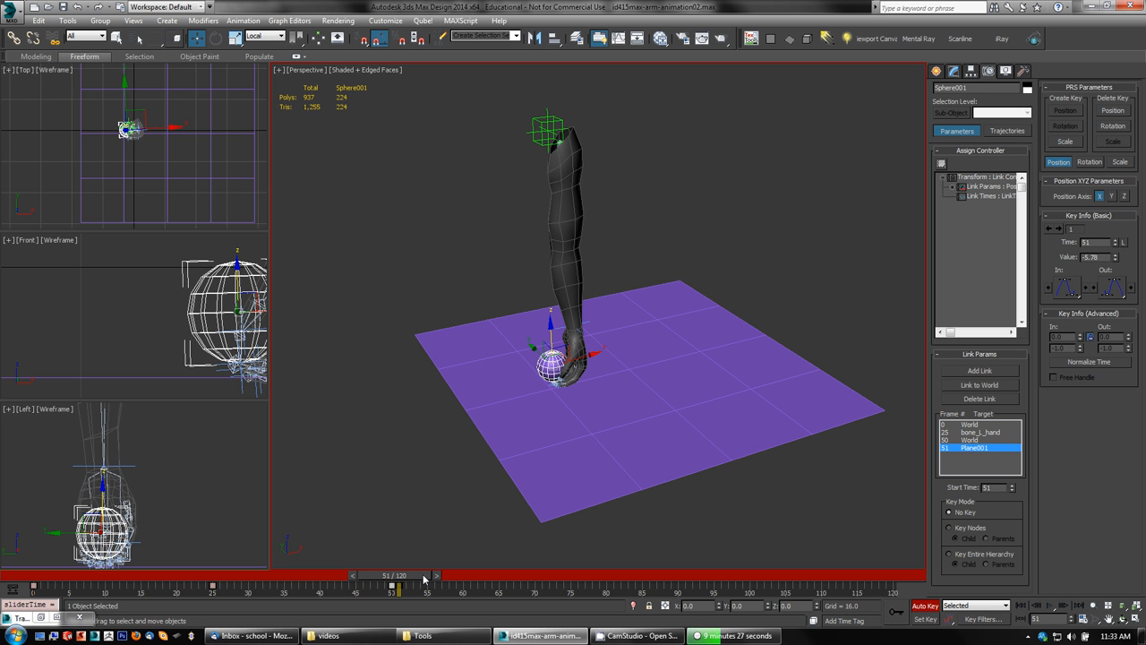
- At frame 70, move the sphere about 10.6 units along X toward the hand and rotate it to key a roll
{"action": "left_click_drag", "start_coordinate": [428, 580], "coordinate": [551, 586]}
{"action": "key", "text": "w"}
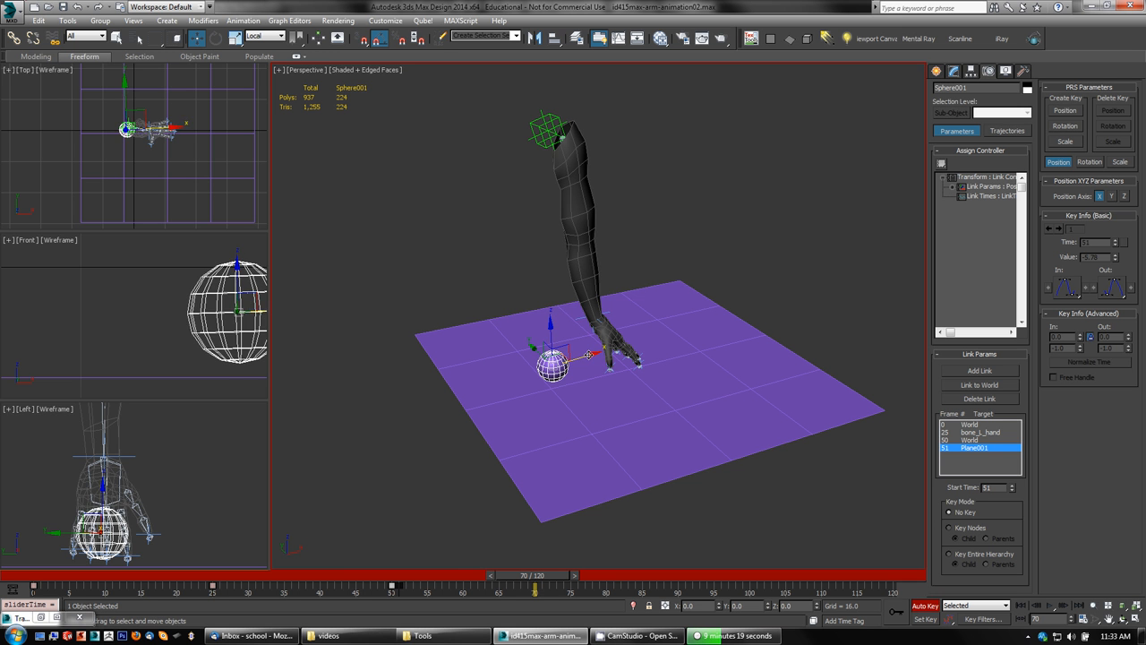
{"action": "left_click_drag", "start_coordinate": [588, 354], "coordinate": [626, 354]}
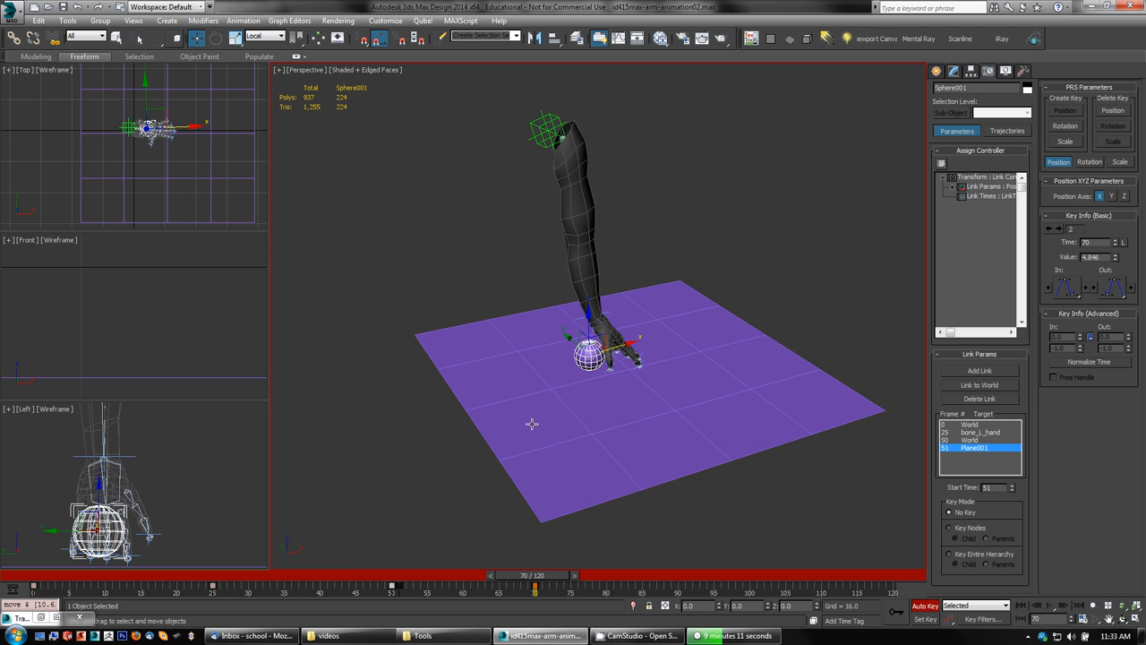
{"action": "key", "text": "e"}
{"action": "left_click_drag", "start_coordinate": [551, 364], "coordinate": [656, 481]}
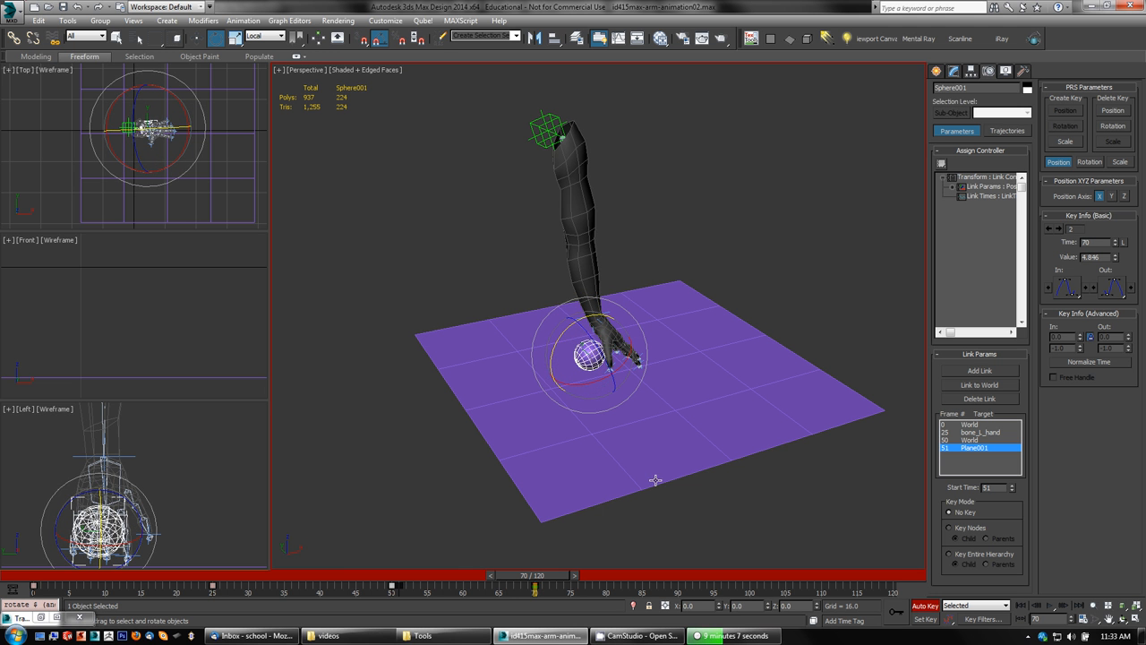
- Try moving the sphere's frame 51 keys and plane link to frame 50, and scrub through the motion
{"action": "left_click_drag", "start_coordinate": [545, 574], "coordinate": [472, 593]}
{"action": "key", "text": "e"}
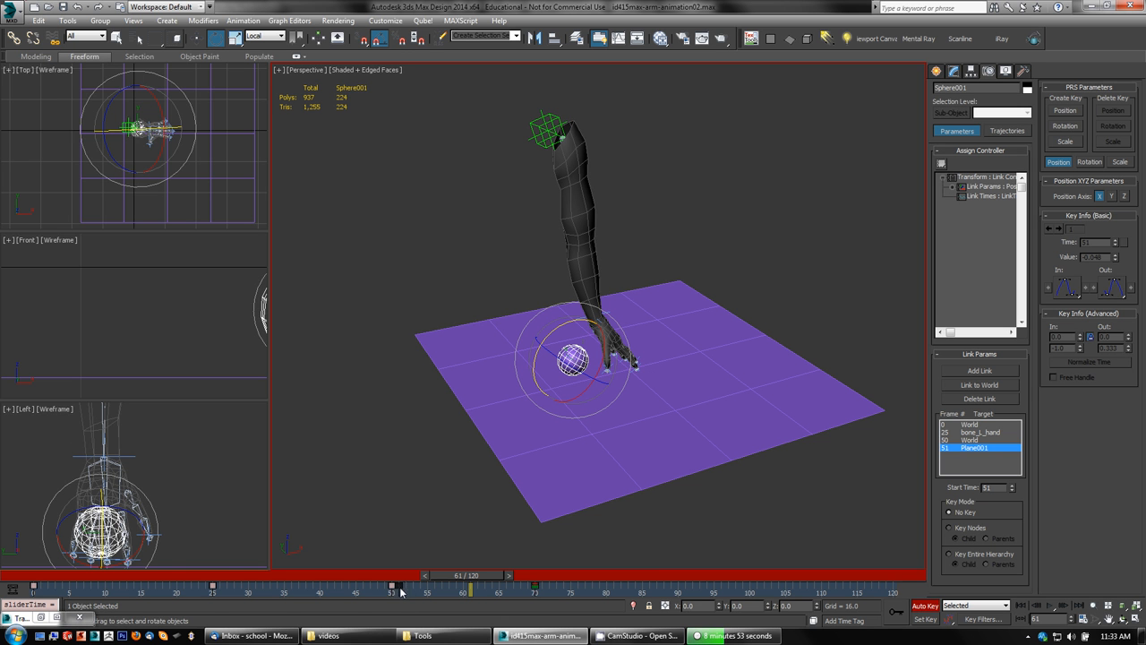
{"action": "left_click_drag", "start_coordinate": [399, 588], "coordinate": [391, 588]}
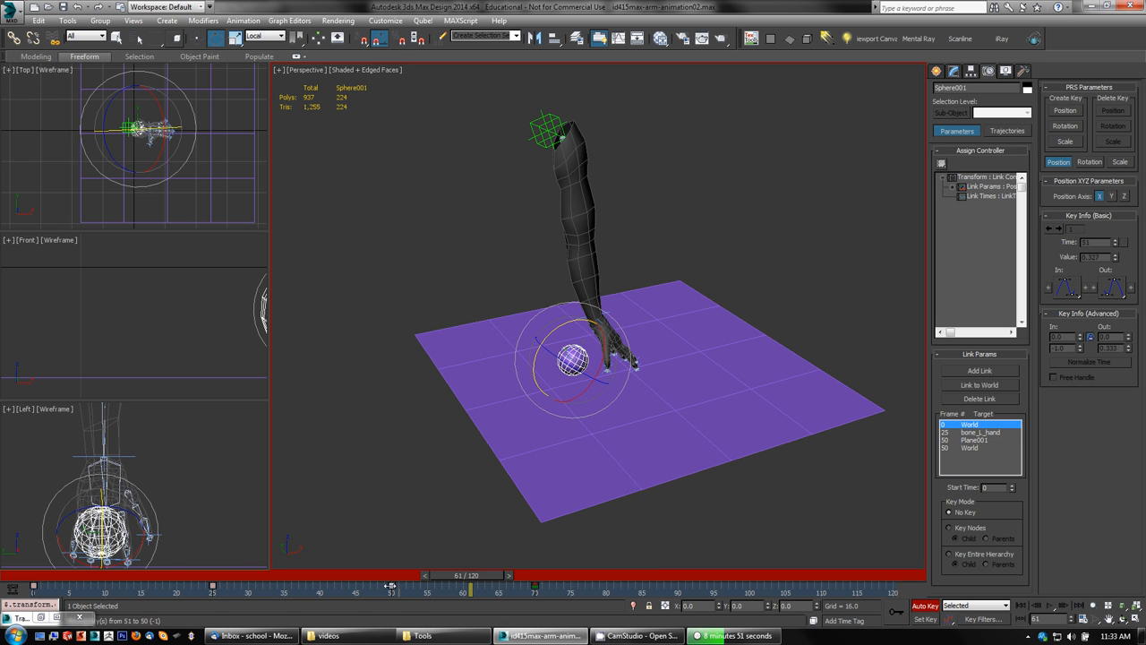
{"action": "left_click_drag", "start_coordinate": [472, 578], "coordinate": [277, 614]}
{"action": "key", "text": "e"}
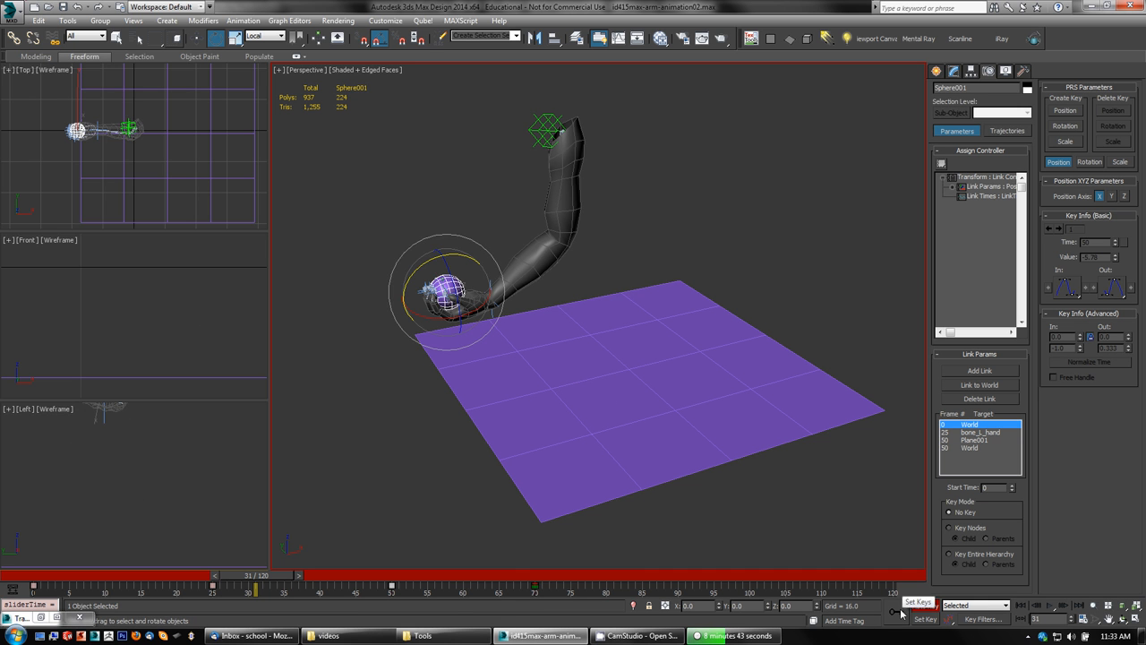
- Turn off Auto Key and play the animation from frame 0 past the sphere's release
{"action": "left_click", "coordinate": [927, 609]}
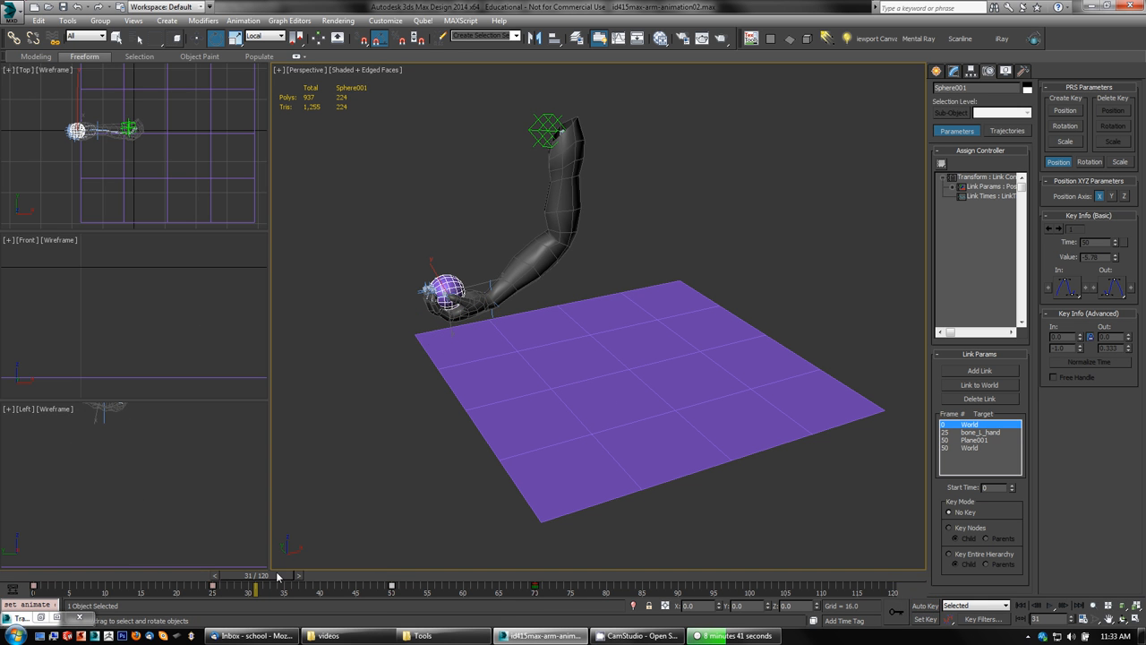
{"action": "key", "text": "Home"}
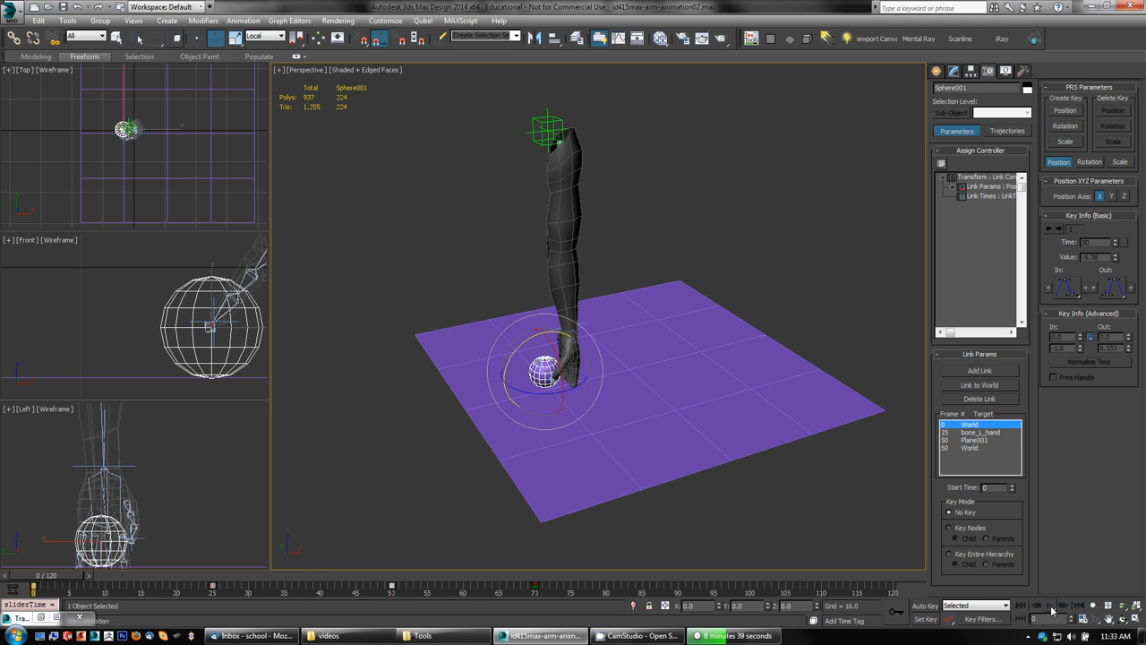
{"action": "left_click", "coordinate": [1050, 606]}
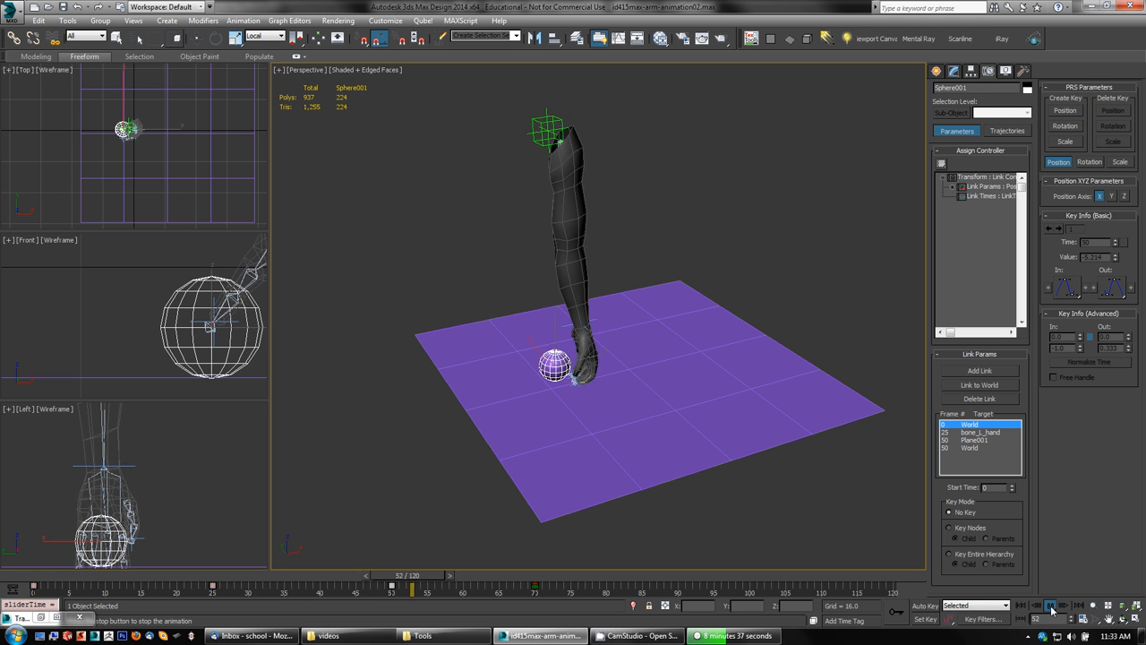
{"action": "left_click", "coordinate": [1050, 606]}
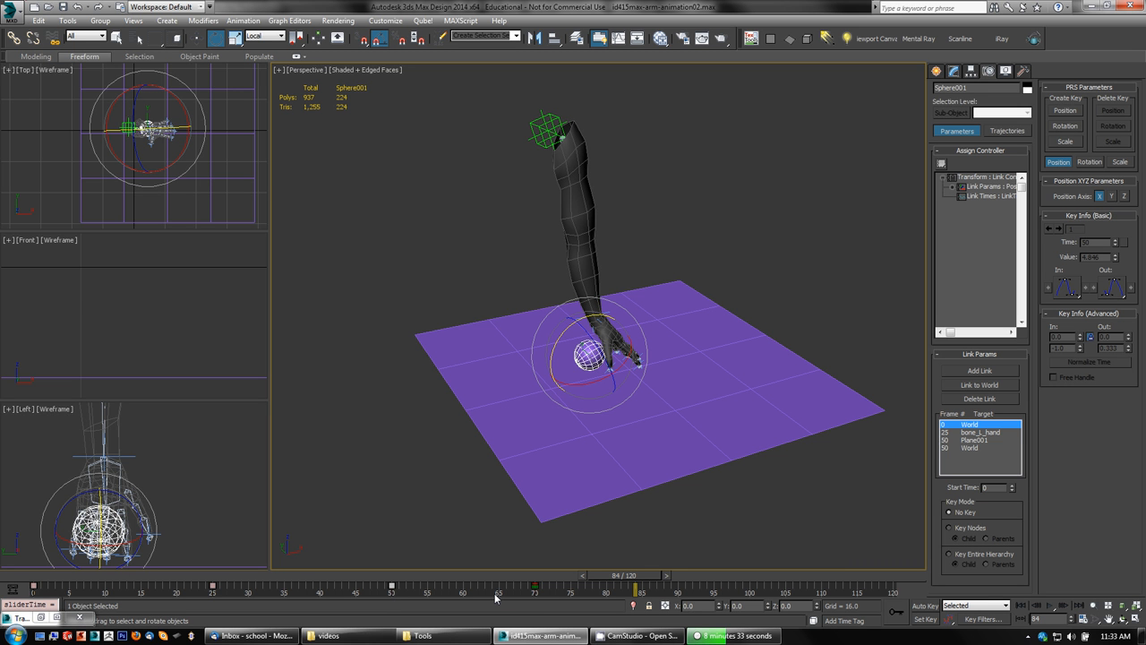
- Try moving the sphere's plane link and starting roll key to frame 49, and replay the animation from frame 0
{"action": "left_click_drag", "start_coordinate": [401, 586], "coordinate": [388, 587]}
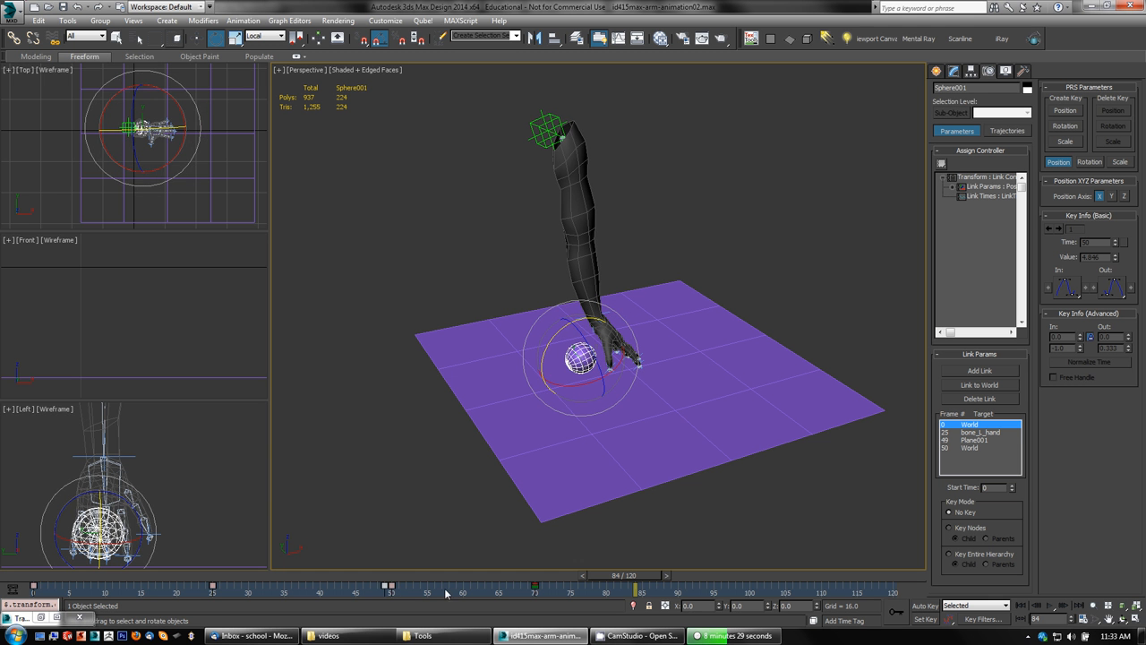
{"action": "left_click_drag", "start_coordinate": [624, 584], "coordinate": [47, 583]}
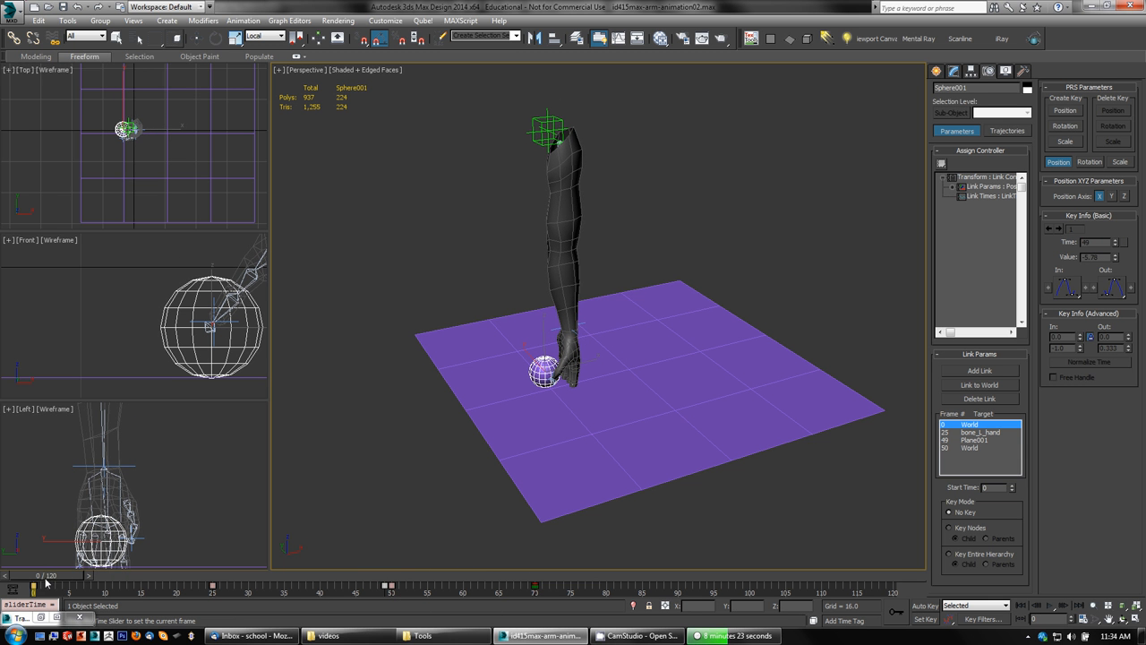
{"action": "key", "text": "e"}
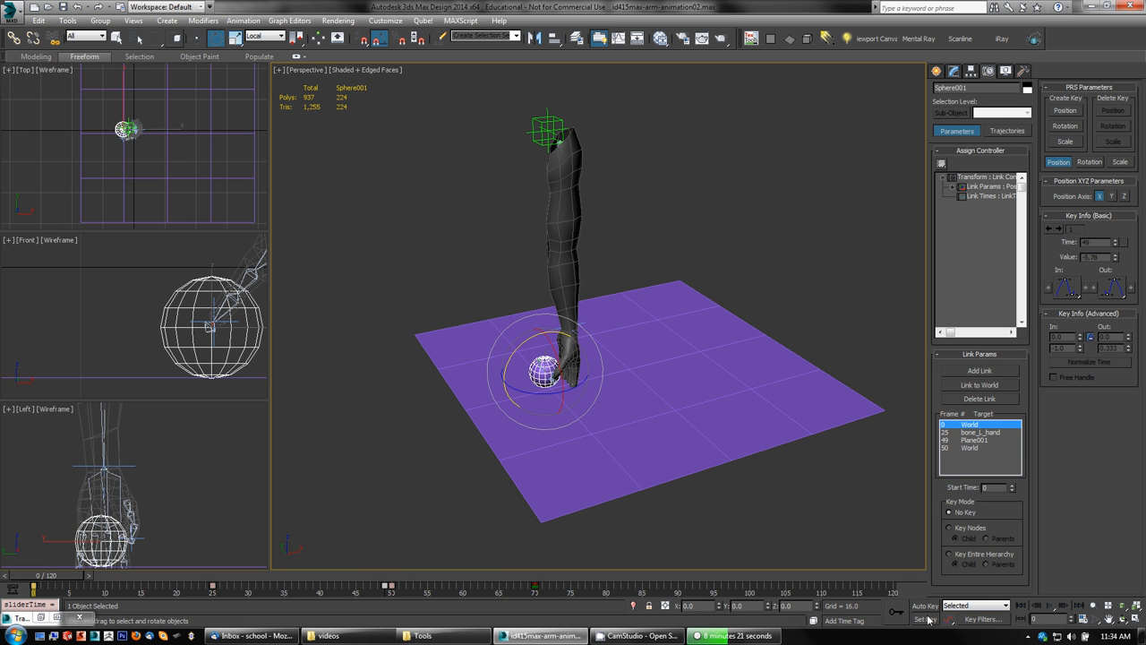
{"action": "left_click", "coordinate": [1050, 607]}
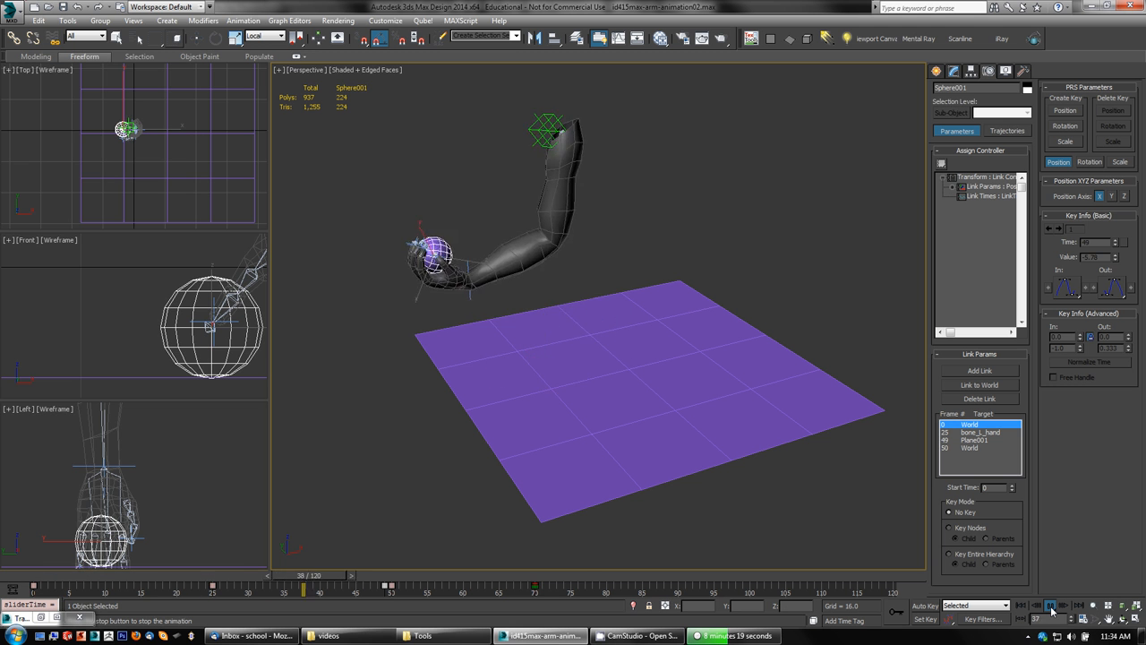
{"action": "left_click", "coordinate": [1052, 608]}
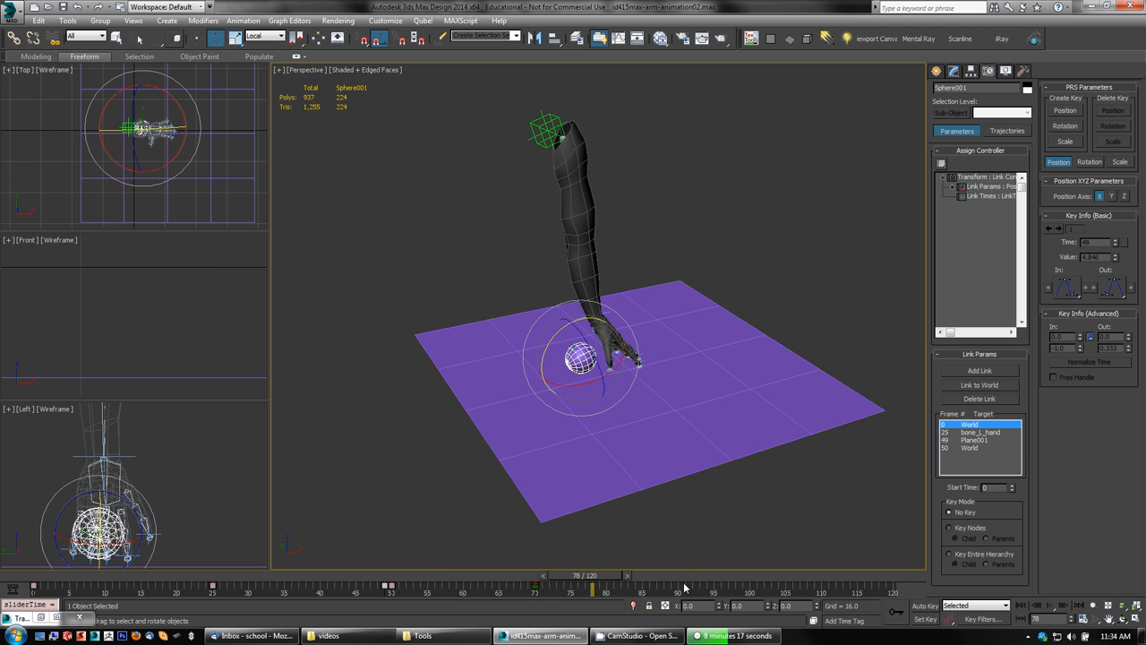
- Move the sphere's plane link and starting roll key to frame 48, and replay the animation from frame 15
{"action": "left_click_drag", "start_coordinate": [385, 586], "coordinate": [377, 586]}
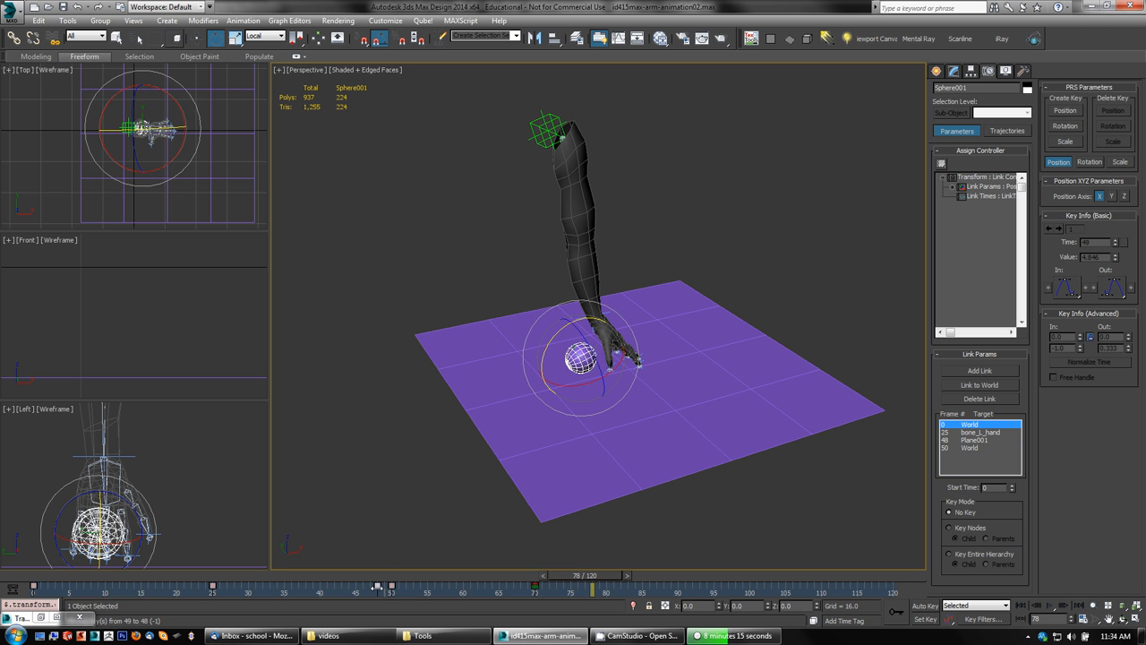
{"action": "left_click_drag", "start_coordinate": [609, 577], "coordinate": [254, 588]}
{"action": "key", "text": "e"}
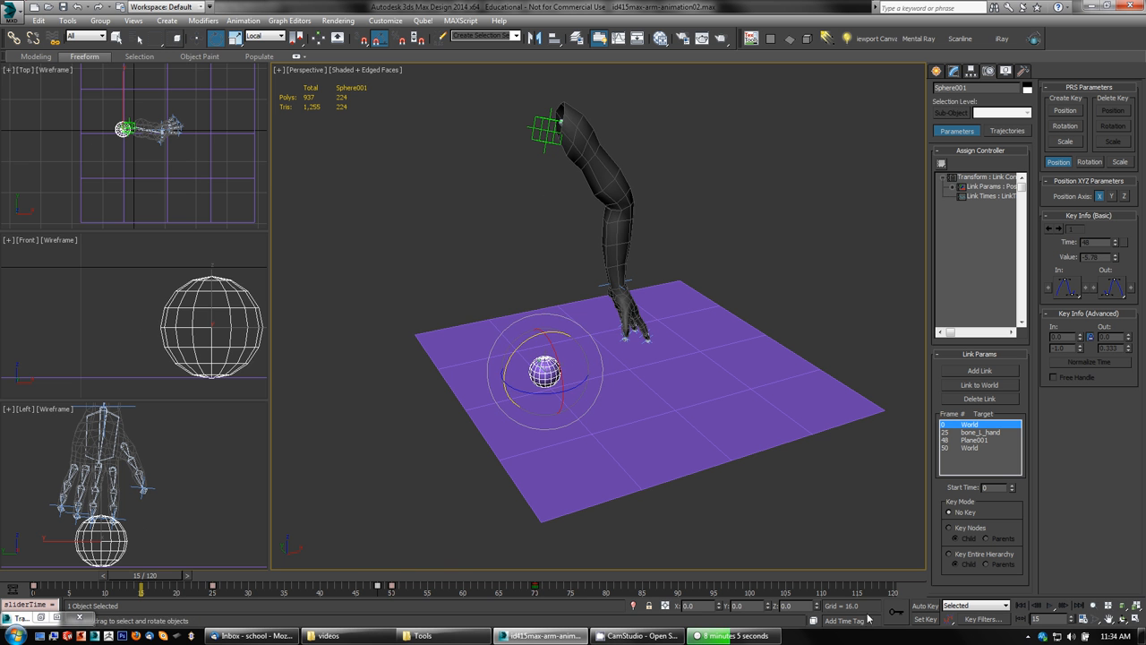
{"action": "left_click", "coordinate": [1049, 607]}
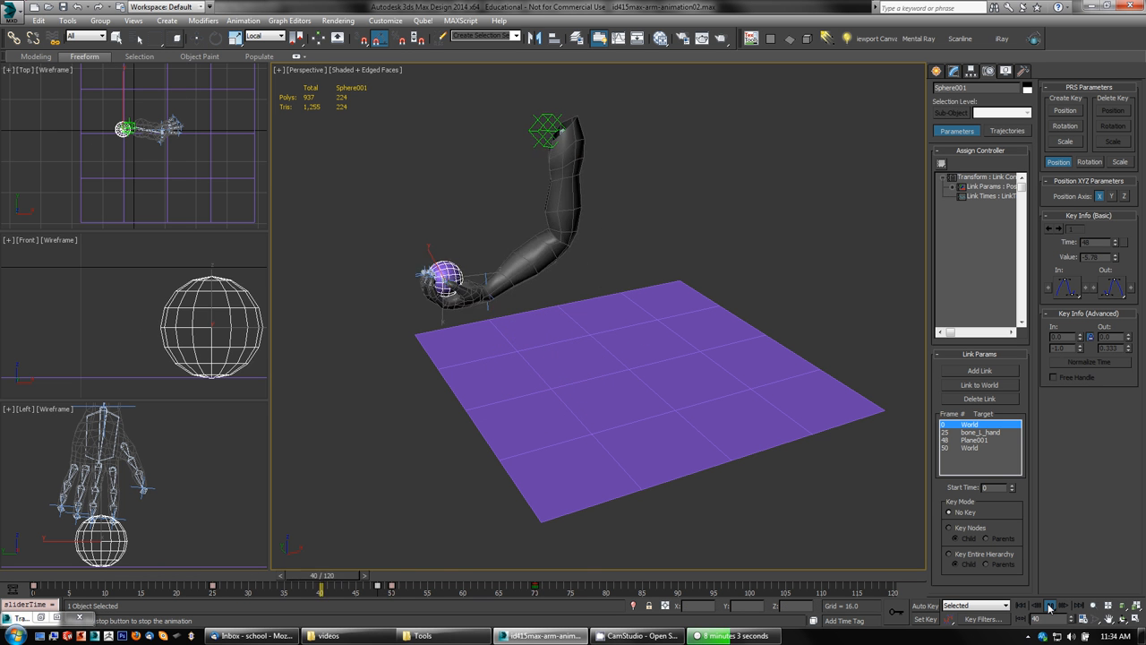
{"action": "left_click", "coordinate": [1049, 607]}
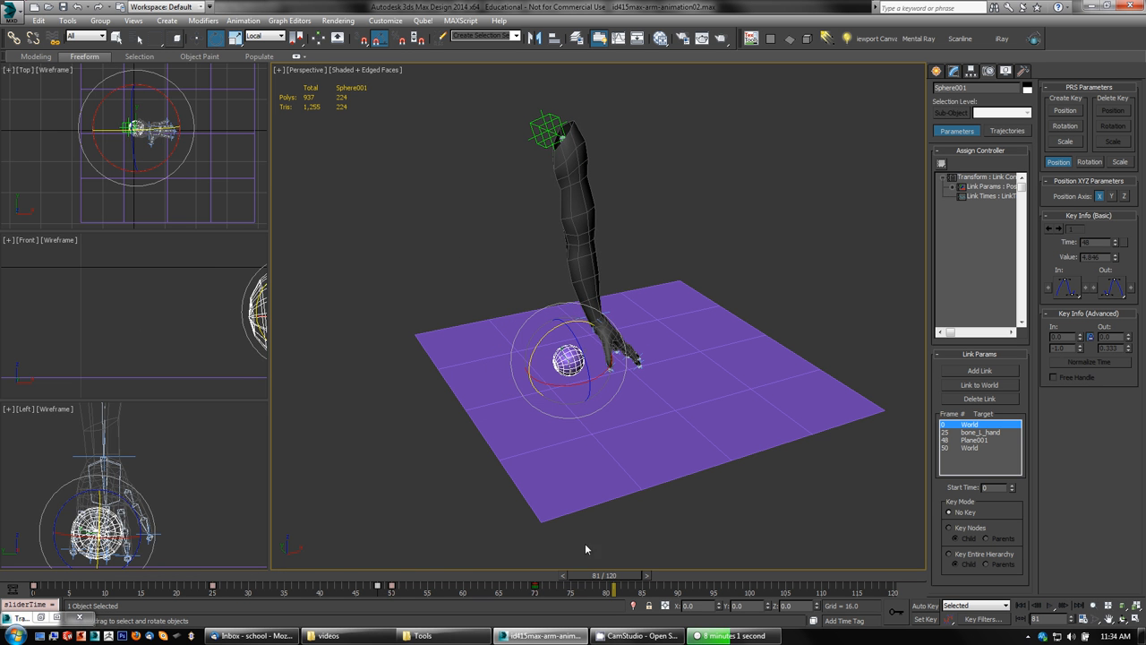
- Examine the hand and sphere up close in the Perspective viewport while replaying the animation from frame 0
{"action": "middle_click_drag", "start_coordinate": [677, 466], "coordinate": [639, 471], "text": "alt"}
{"action": "scroll", "coordinate": [639, 471], "scroll_direction": "up", "scroll_amount": 5}
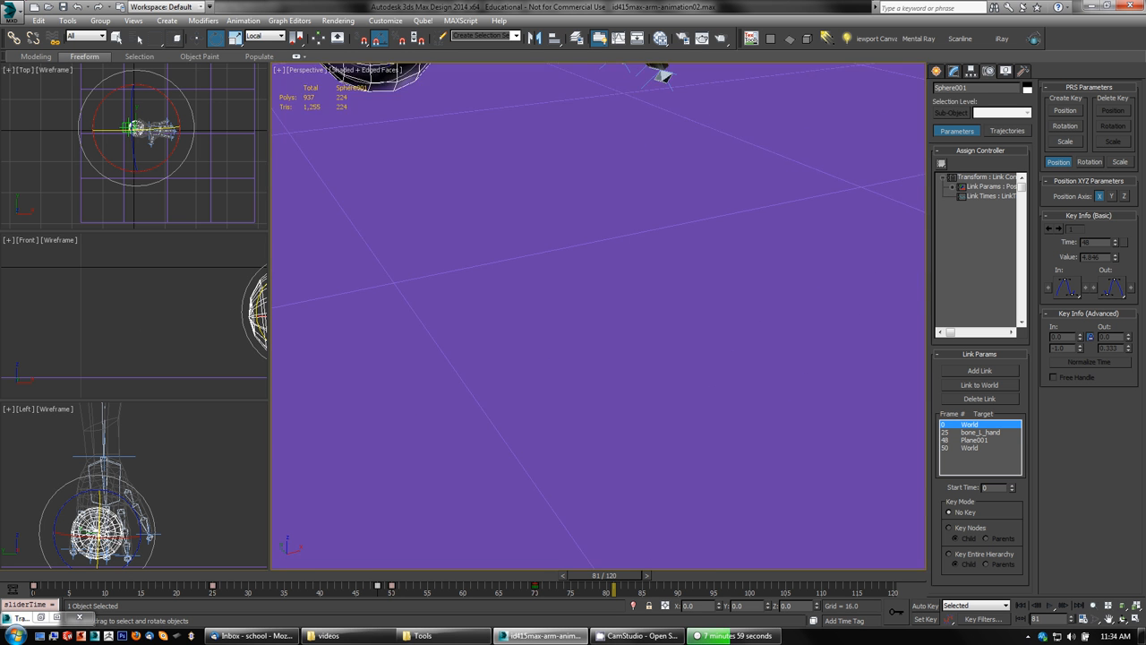
{"action": "scroll", "coordinate": [639, 471], "scroll_direction": "down", "scroll_amount": 5}
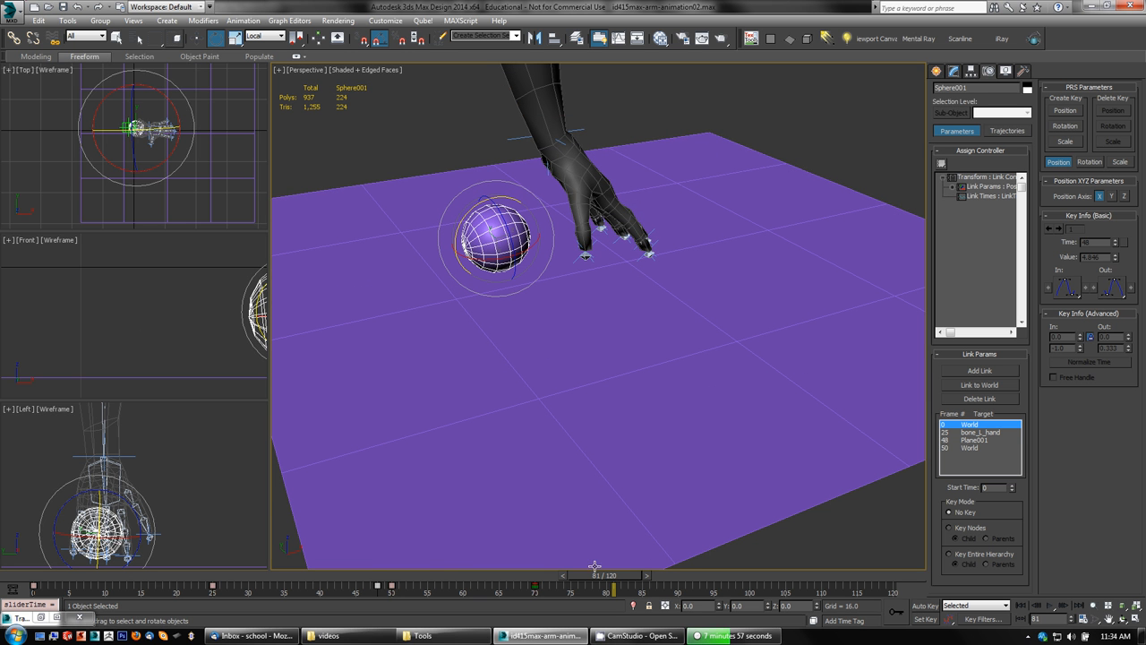
{"action": "left_click_drag", "start_coordinate": [590, 580], "coordinate": [40, 579]}
{"action": "left_click", "coordinate": [1050, 606]}
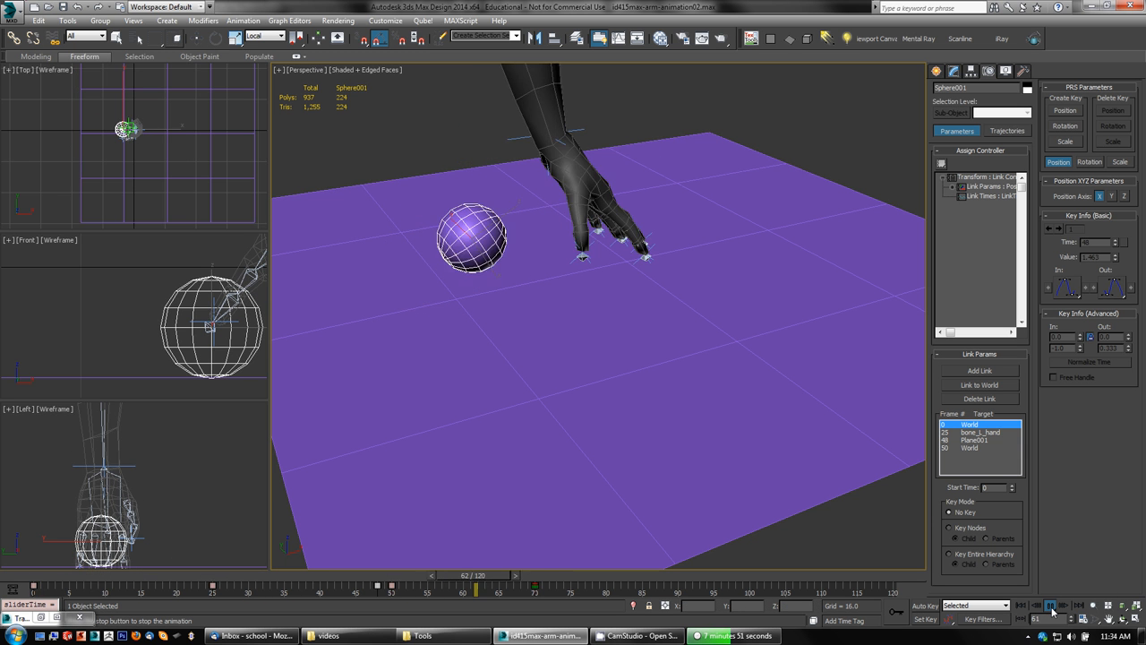
- Stop playback and at frame 70 move the sphere to an X position of about 6.4, rotating it slightly further
{"action": "left_click", "coordinate": [1050, 606]}
{"action": "key", "text": "e"}
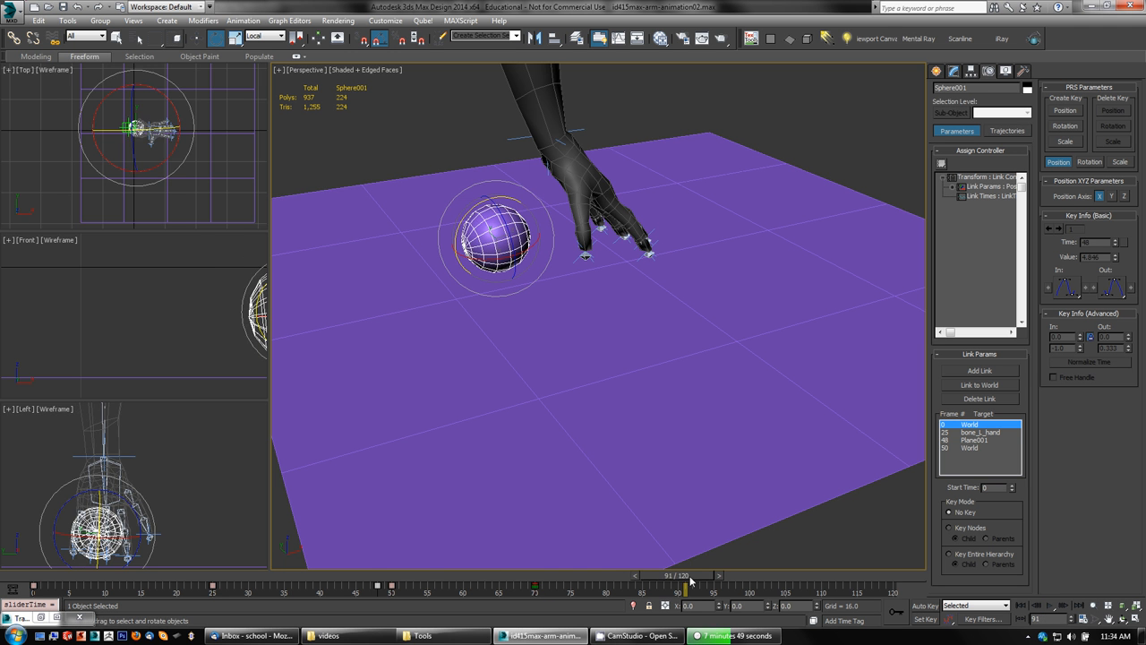
{"action": "left_click_drag", "start_coordinate": [690, 580], "coordinate": [548, 587]}
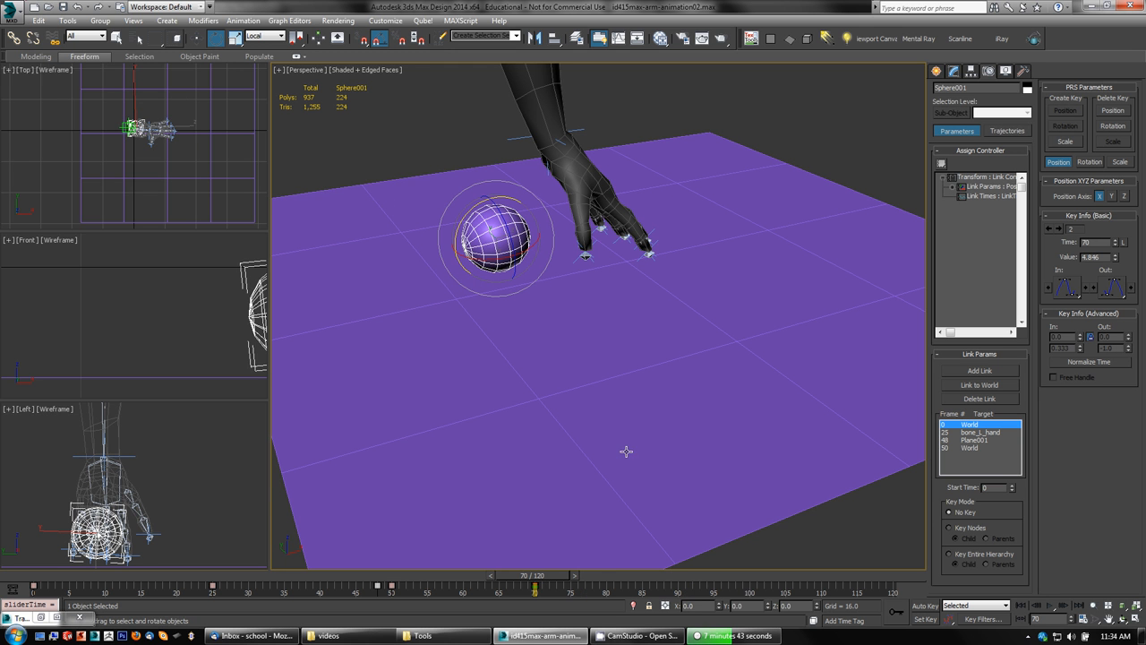
{"action": "key", "text": "w"}
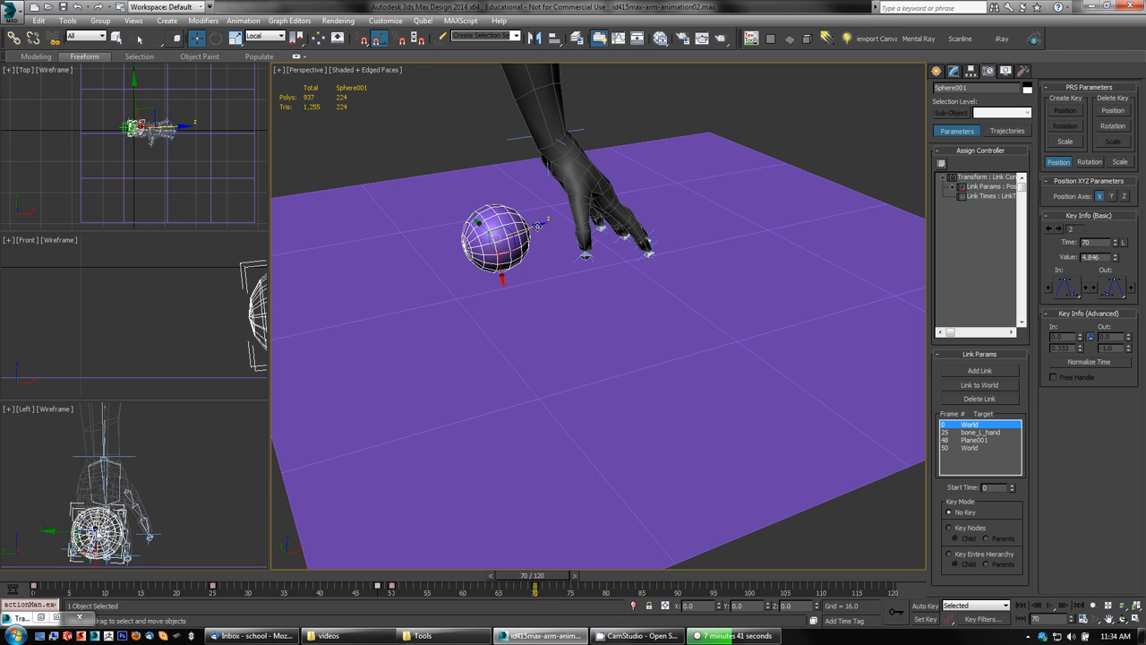
{"action": "left_click_drag", "start_coordinate": [540, 225], "coordinate": [551, 221]}
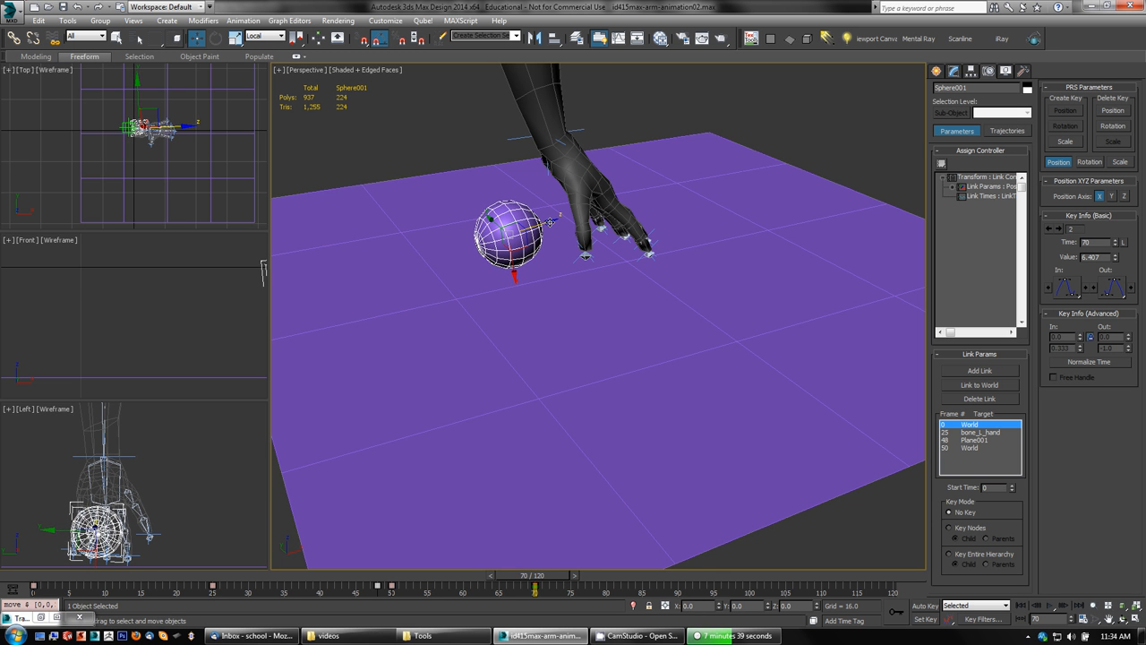
{"action": "key", "text": "e"}
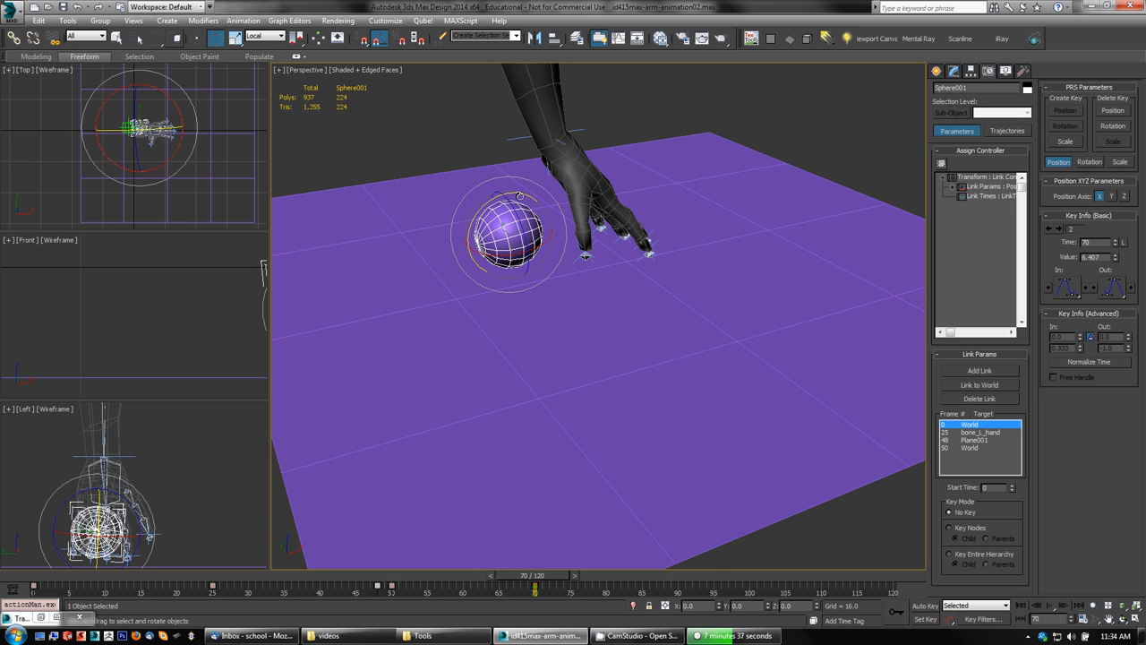
{"action": "left_click_drag", "start_coordinate": [519, 196], "coordinate": [528, 206]}
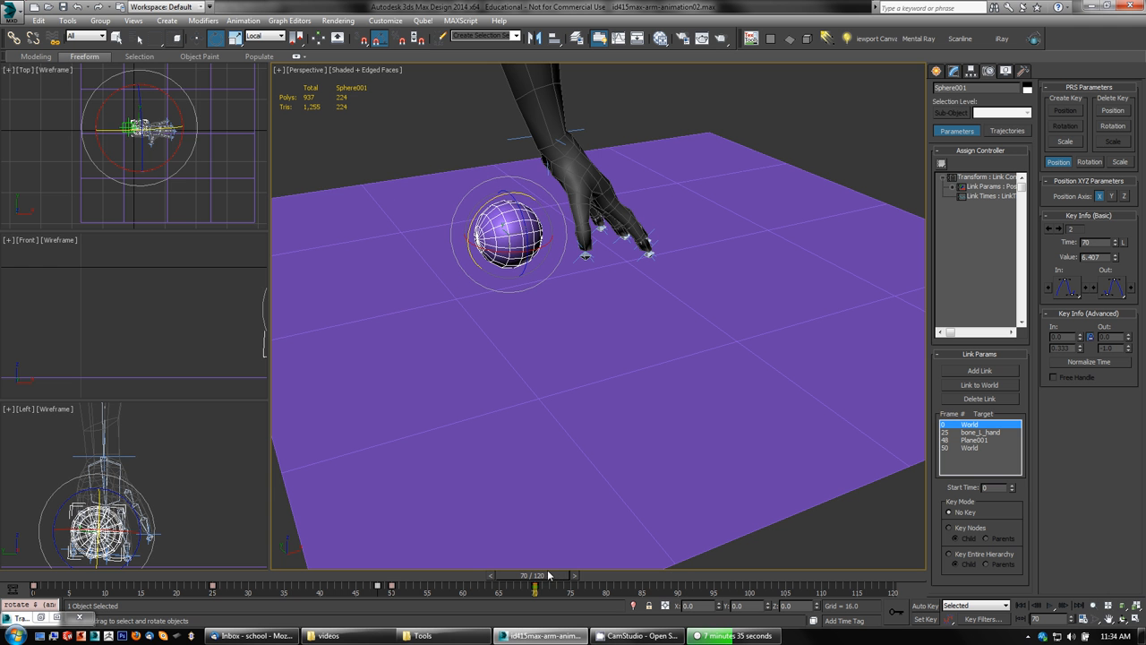
- Replay the animation from frame 0 to check the sphere's adjusted roll
{"action": "left_click_drag", "start_coordinate": [547, 577], "coordinate": [36, 591]}
{"action": "key", "text": "e"}
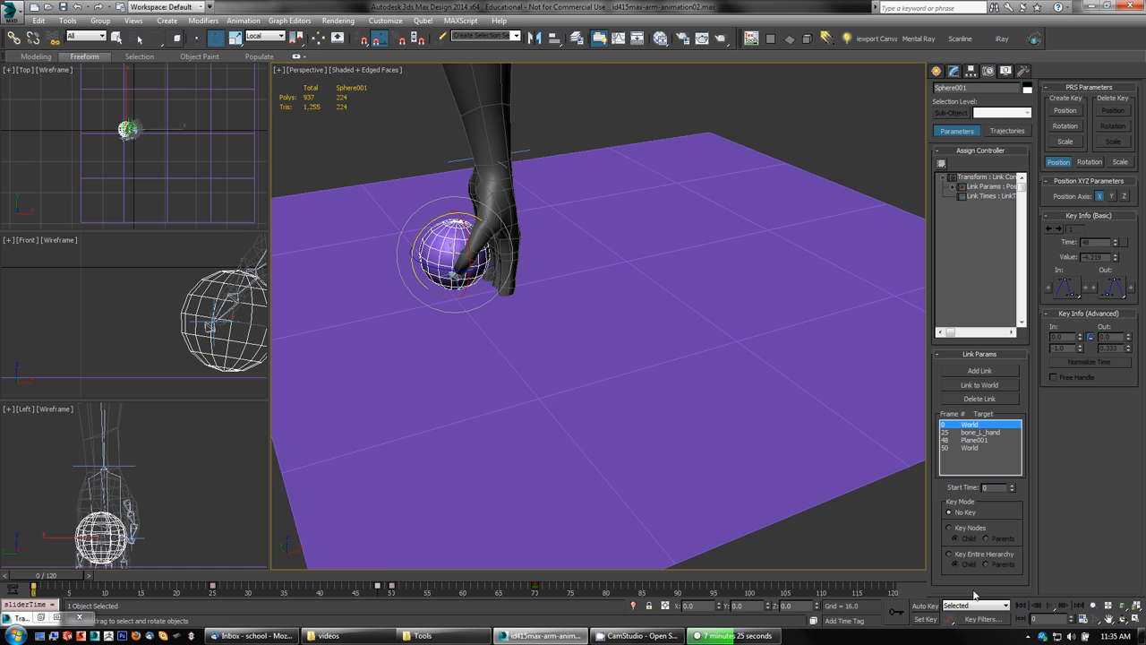
{"action": "left_click", "coordinate": [1052, 606]}
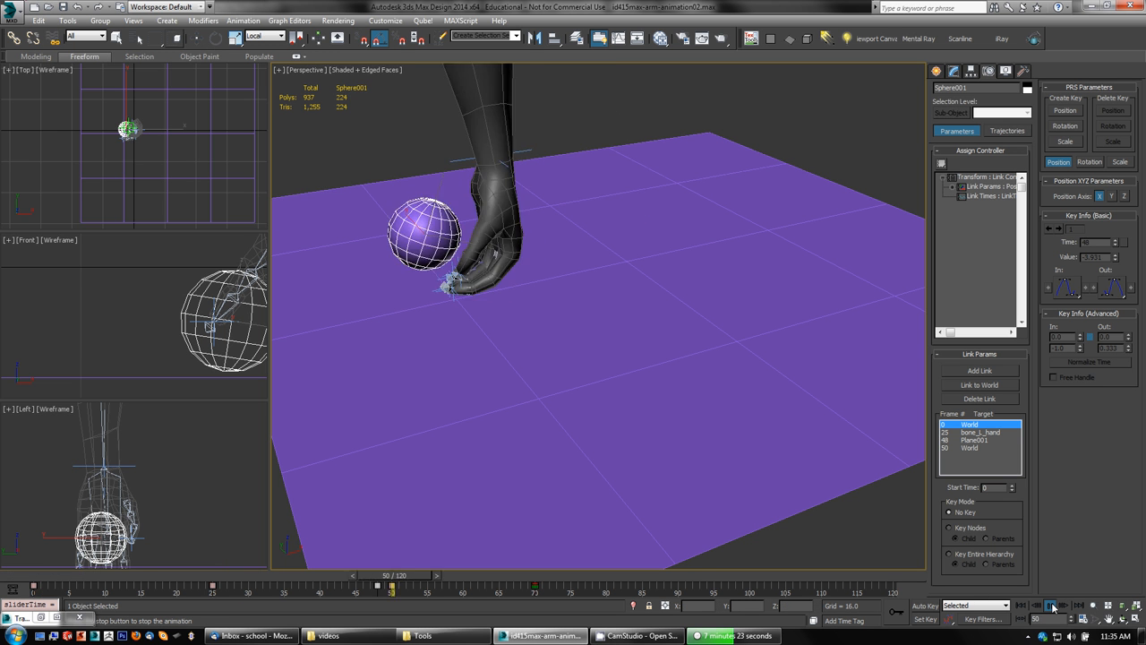
{"action": "left_click", "coordinate": [1052, 605]}
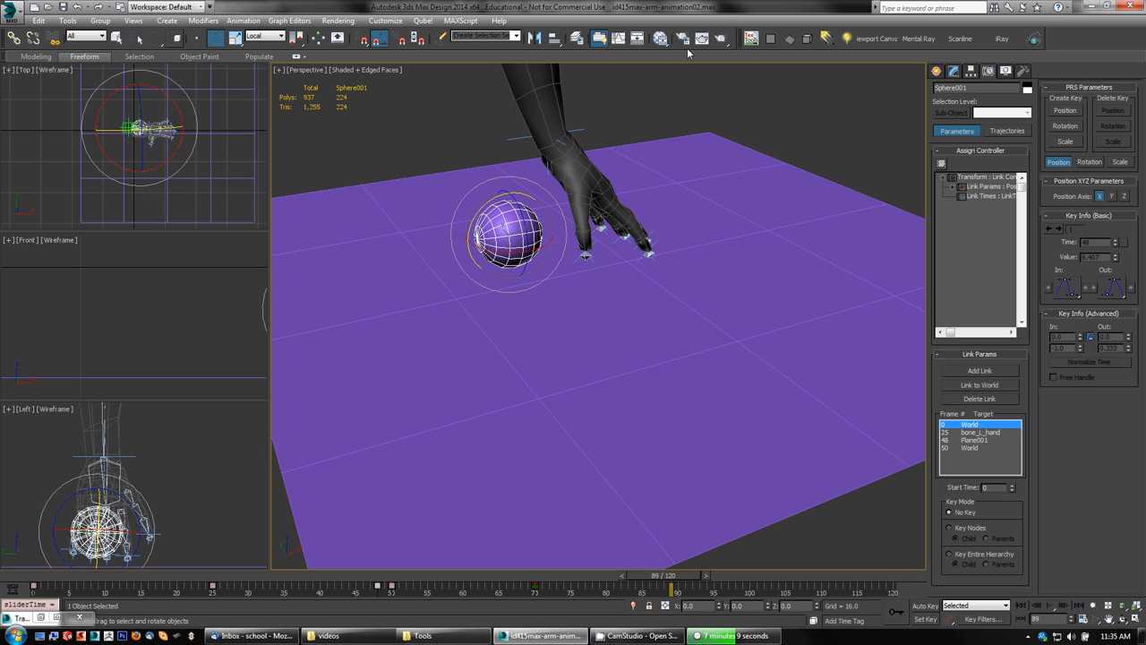
- Open the Curve Editor and steepen the outgoing tangent of the sphere's Y Rotation key at frame 48
{"action": "left_click", "coordinate": [624, 41]}
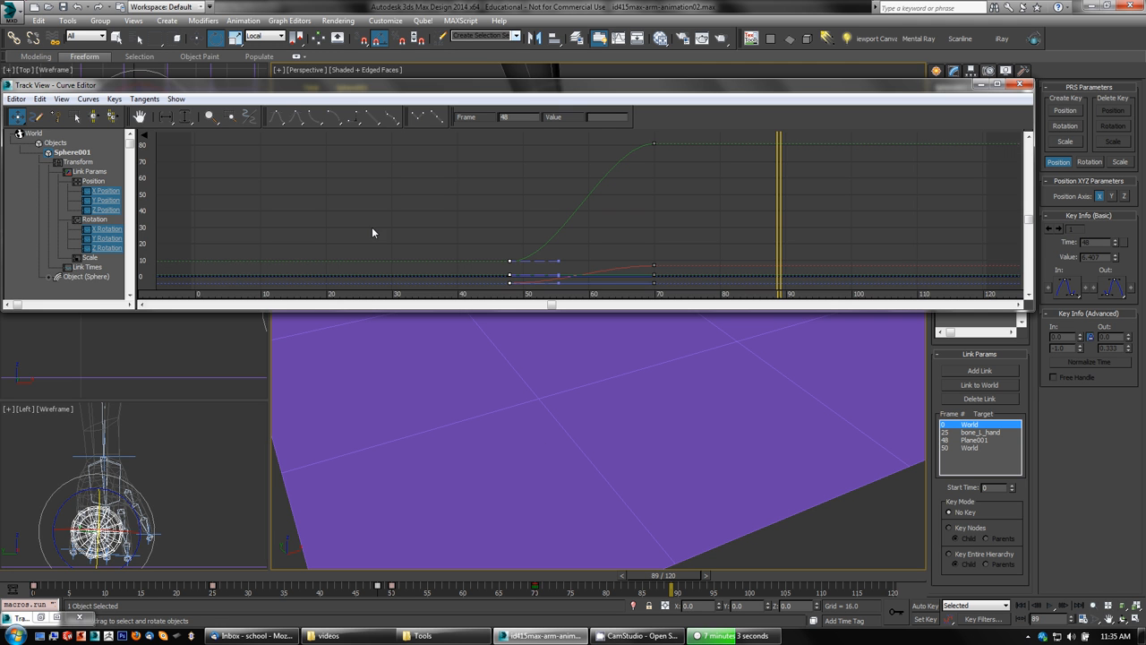
{"action": "left_click", "coordinate": [653, 143]}
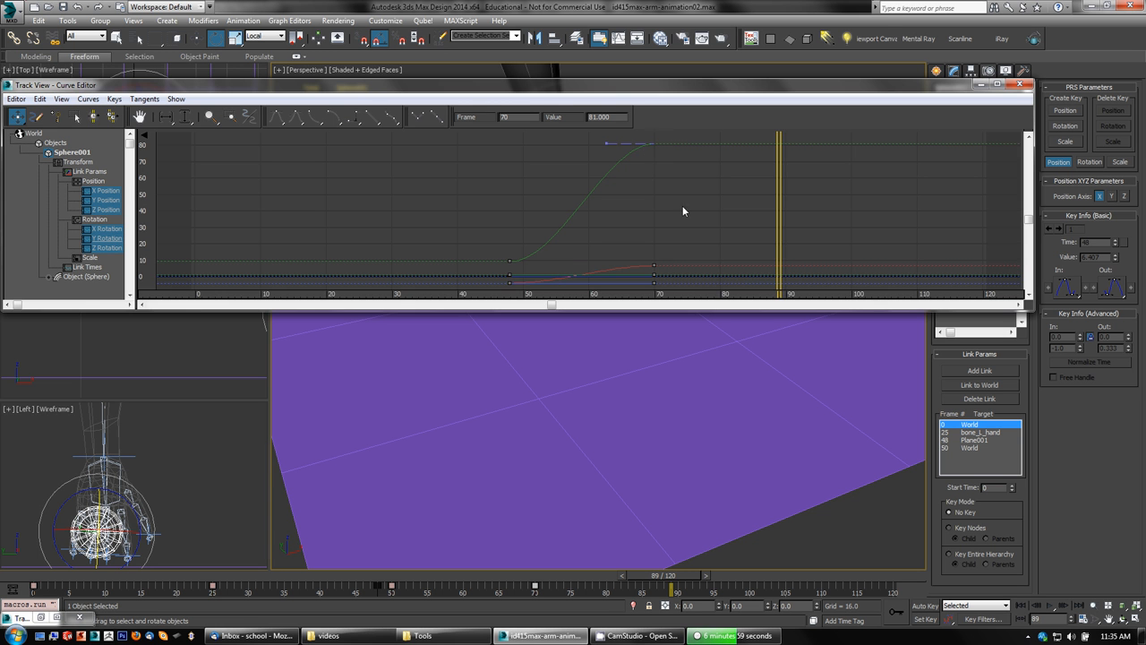
{"action": "middle_click_drag", "start_coordinate": [458, 184], "coordinate": [494, 175]}
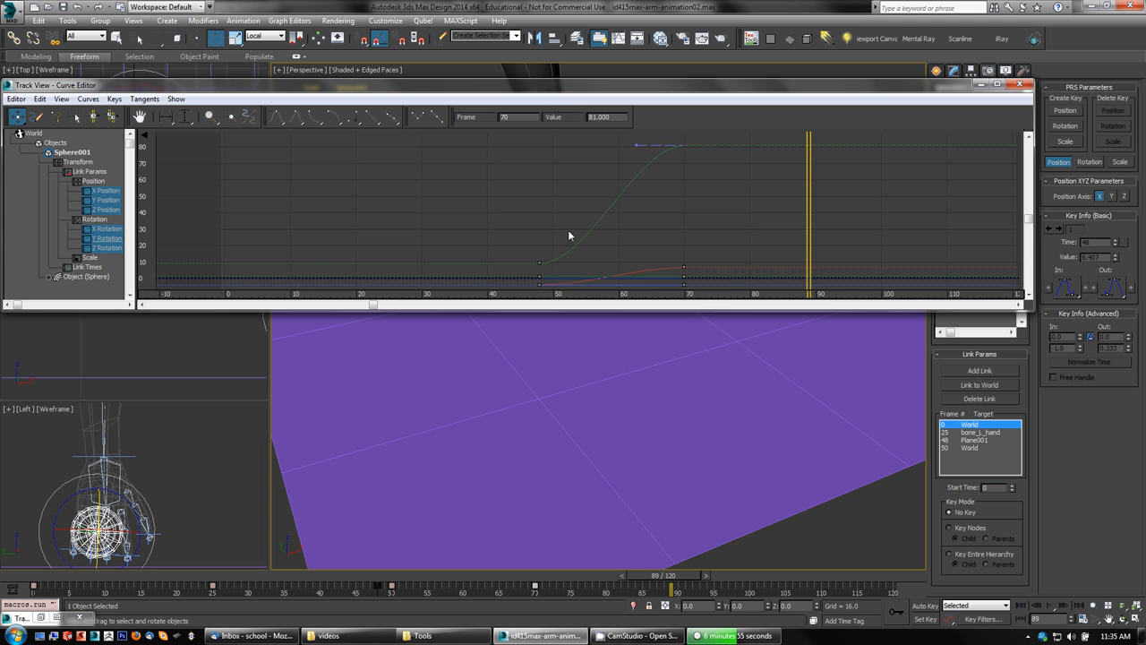
{"action": "left_click", "coordinate": [540, 262]}
{"action": "left_click_drag", "start_coordinate": [589, 264], "coordinate": [574, 216]}
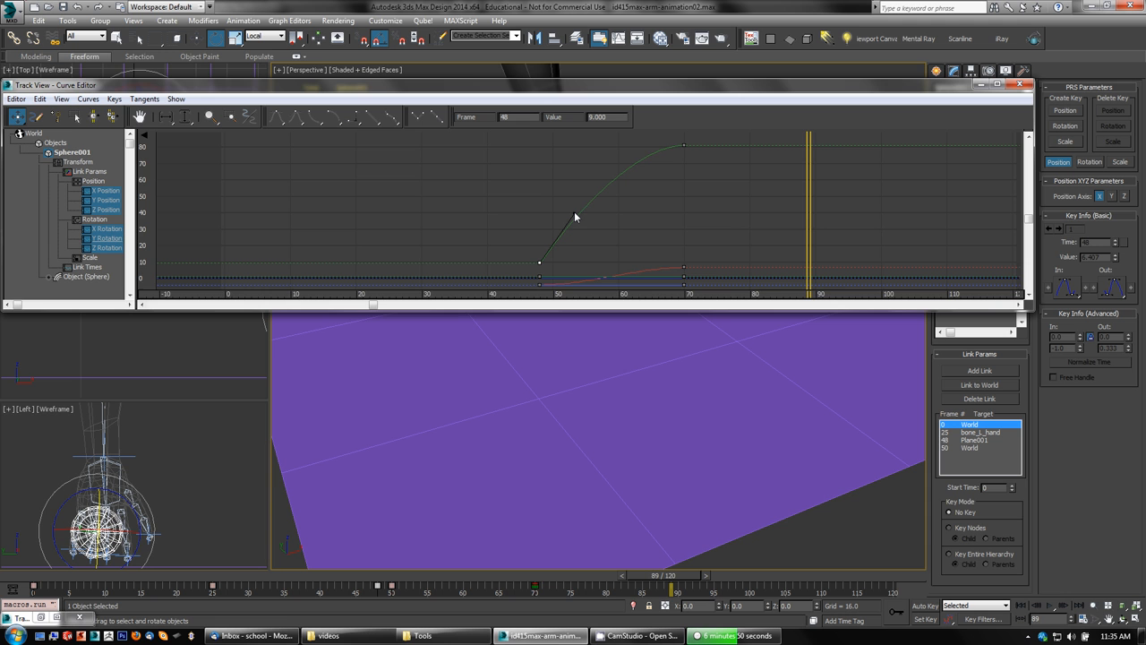
- Lengthen the incoming tangent of the Y Rotation key at frame 70 and flatten the outgoing tangent at frame 48
{"action": "left_click", "coordinate": [686, 147]}
{"action": "left_click_drag", "start_coordinate": [638, 146], "coordinate": [605, 145]}
{"action": "left_click", "coordinate": [540, 265]}
{"action": "left_click_drag", "start_coordinate": [573, 213], "coordinate": [585, 227]}
{"action": "left_click_drag", "start_coordinate": [570, 260], "coordinate": [568, 264]}
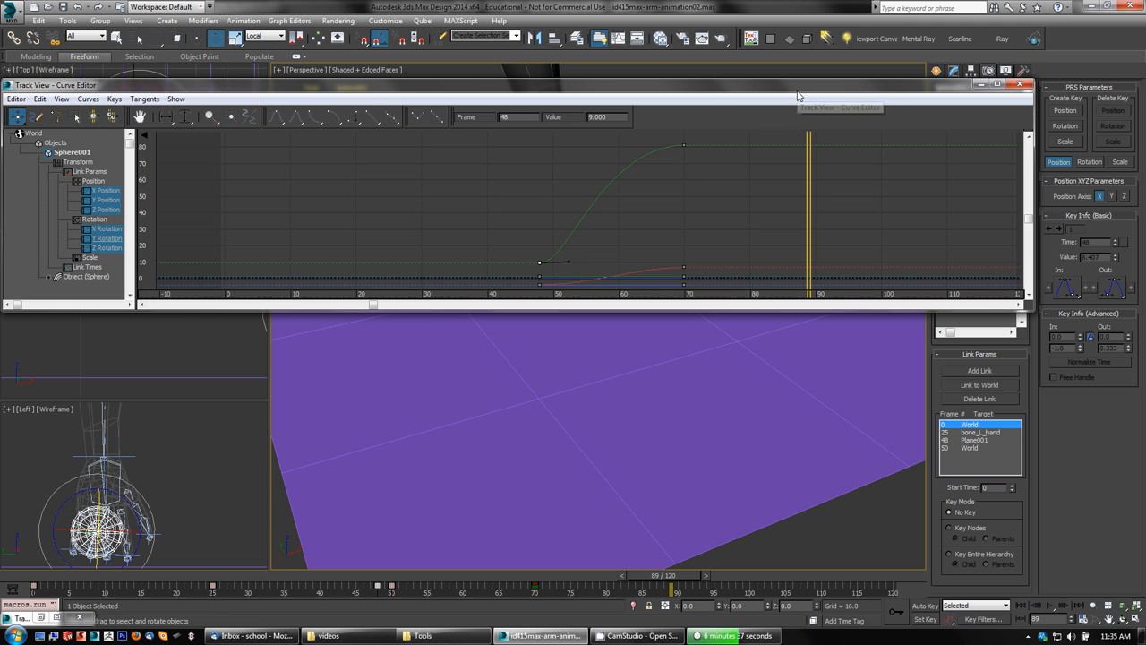
- Move the Curve Editor clear of the sphere and hand, and replay the animation in the Perspective viewport
{"action": "left_click_drag", "start_coordinate": [714, 86], "coordinate": [737, 31]}
{"action": "middle_click_drag", "start_coordinate": [660, 325], "coordinate": [699, 485]}
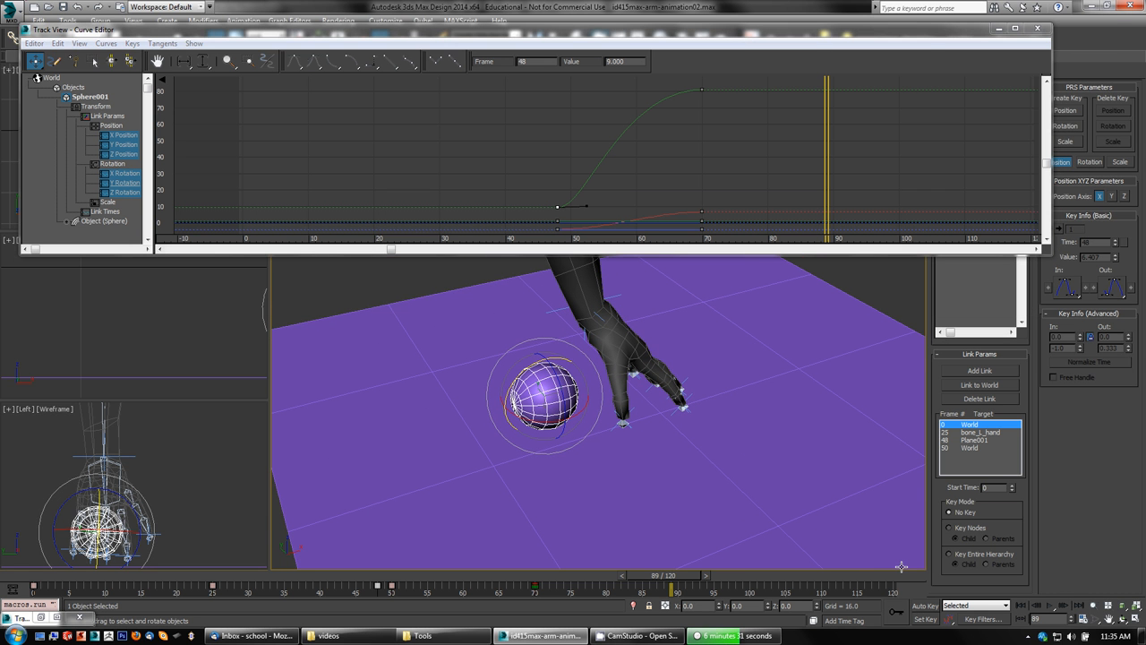
{"action": "left_click", "coordinate": [1051, 606]}
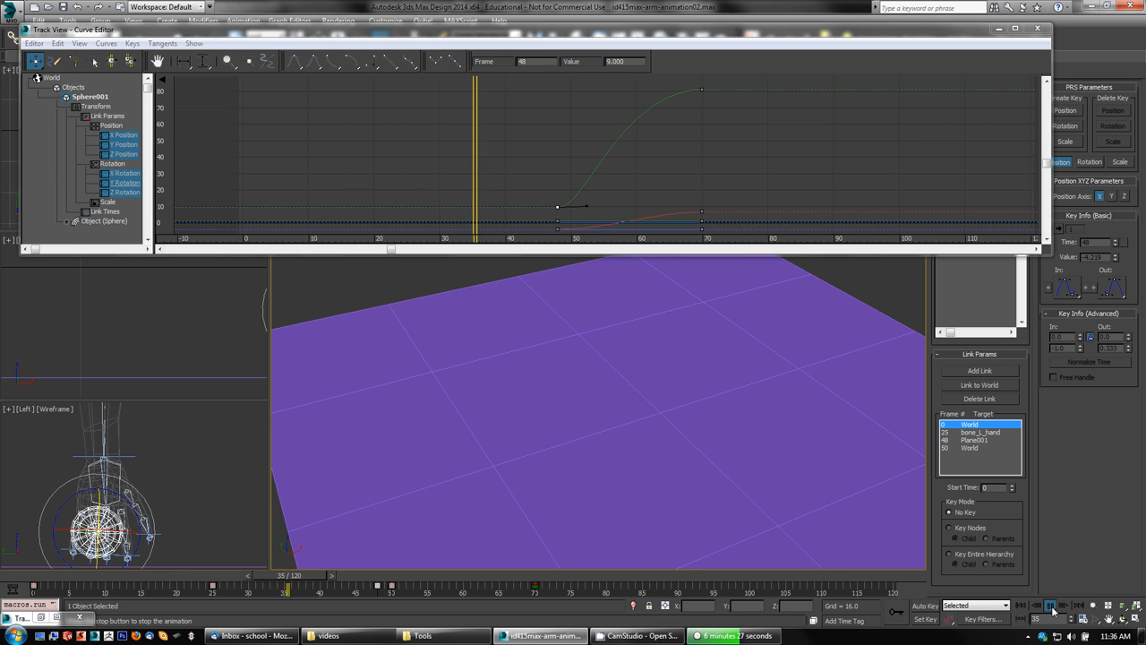
{"action": "left_click", "coordinate": [1052, 606]}
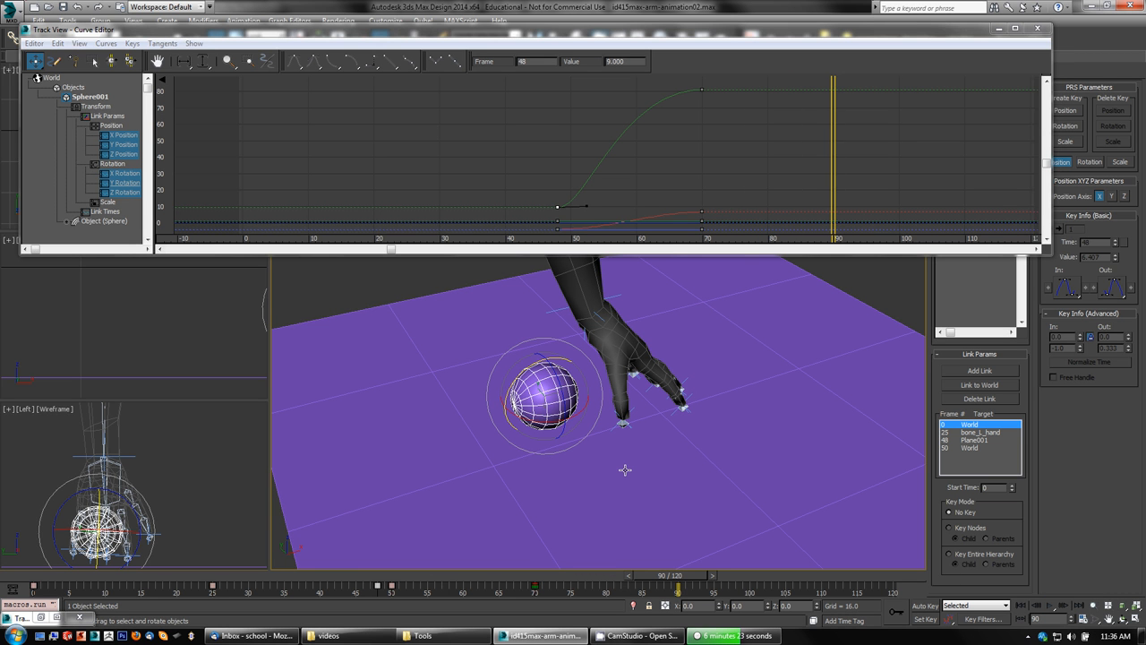
- Move the sphere's final roll key from frame 70 to frame 80 and replay the animation from frame 0
{"action": "left_click", "coordinate": [702, 90]}
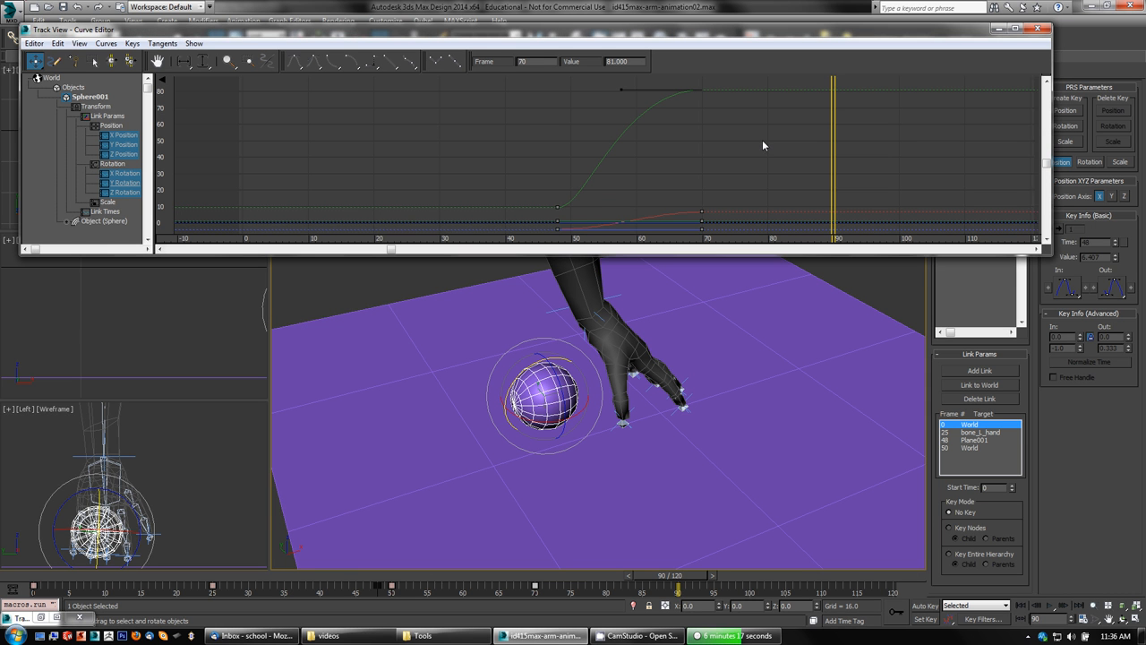
{"action": "left_click", "coordinate": [536, 585]}
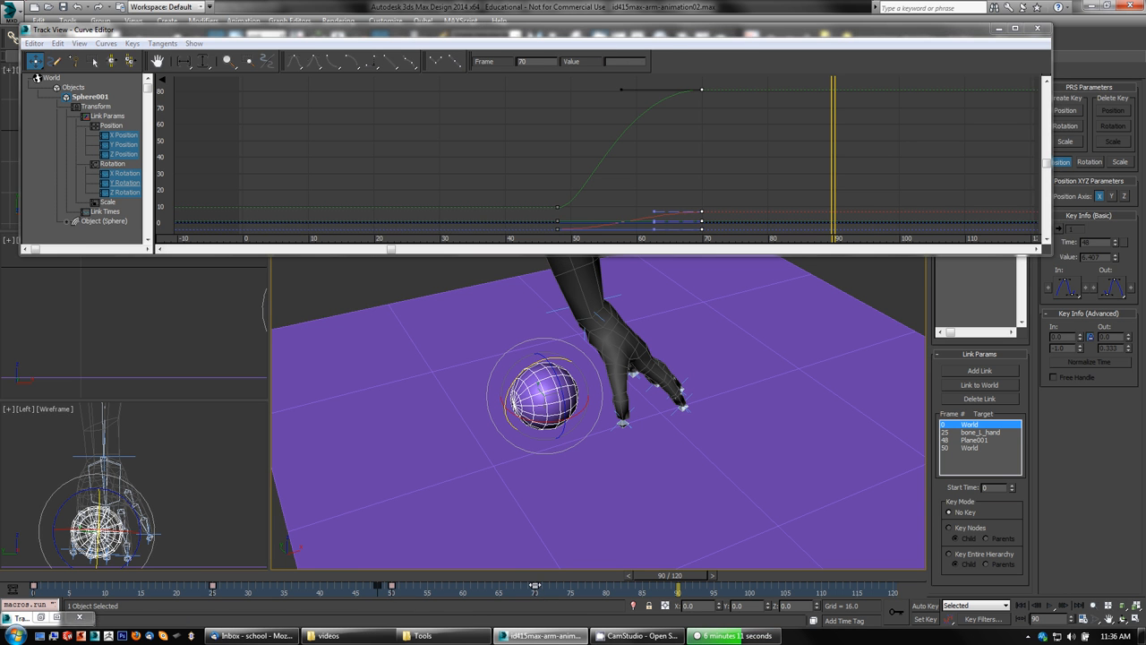
{"action": "left_click_drag", "start_coordinate": [535, 585], "coordinate": [607, 587]}
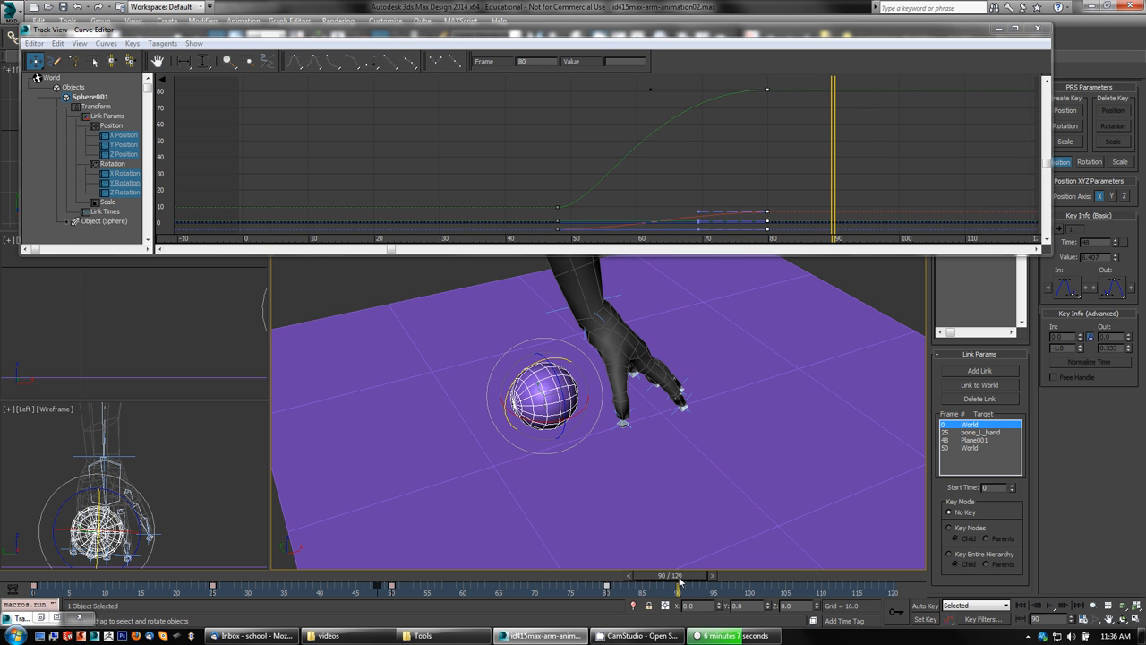
{"action": "left_click_drag", "start_coordinate": [679, 582], "coordinate": [34, 588]}
{"action": "left_click", "coordinate": [1050, 606]}
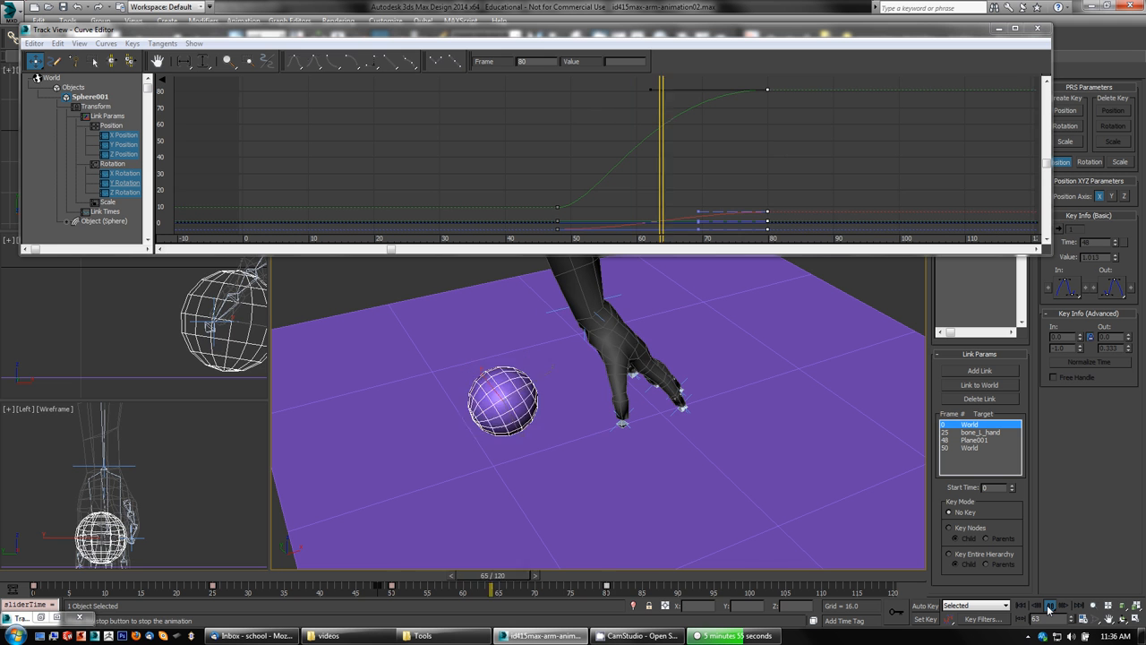
{"action": "left_click", "coordinate": [1050, 606]}
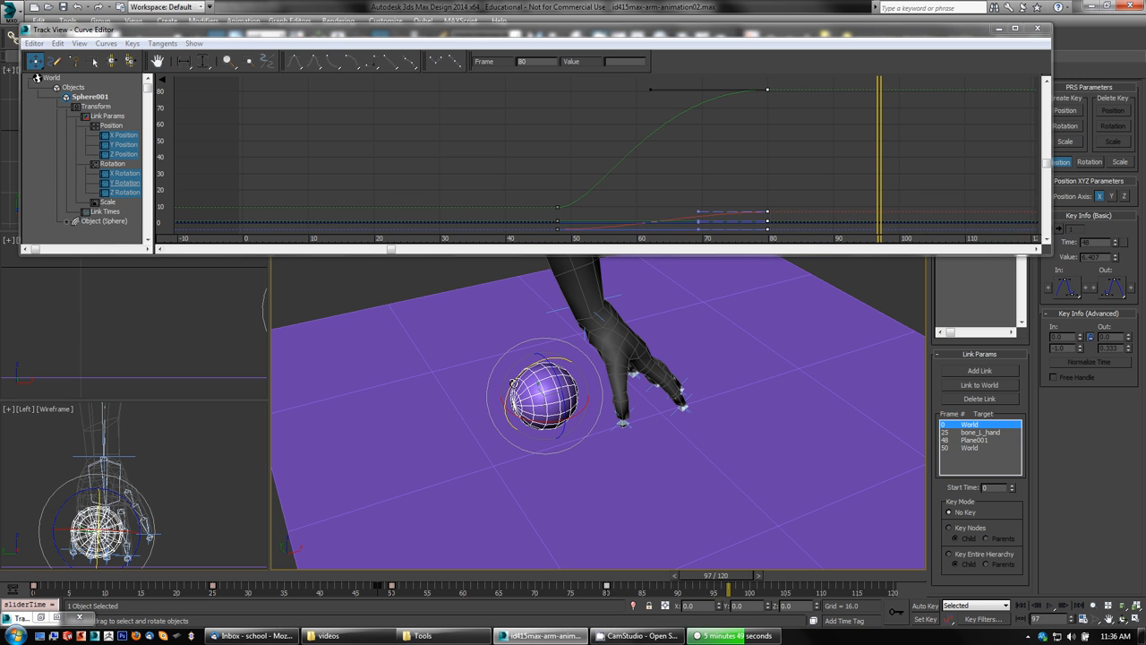
- Turn on Auto Key and rotate the sphere further in its rolling direction at frame 80
{"action": "left_click_drag", "start_coordinate": [724, 580], "coordinate": [598, 581]}
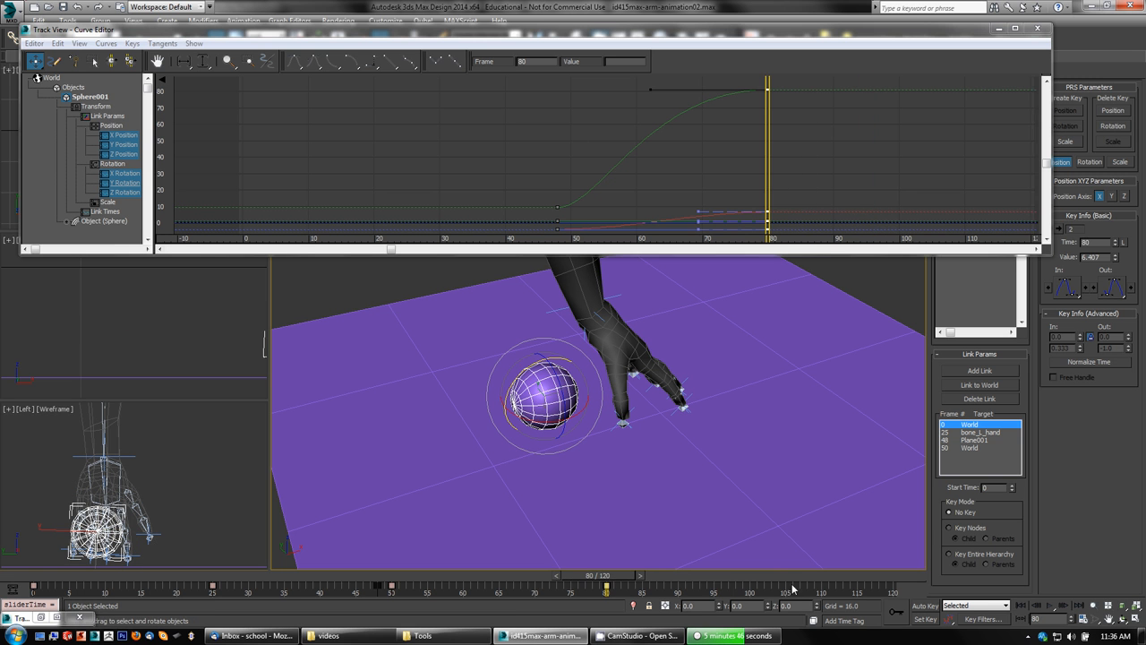
{"action": "left_click", "coordinate": [929, 615]}
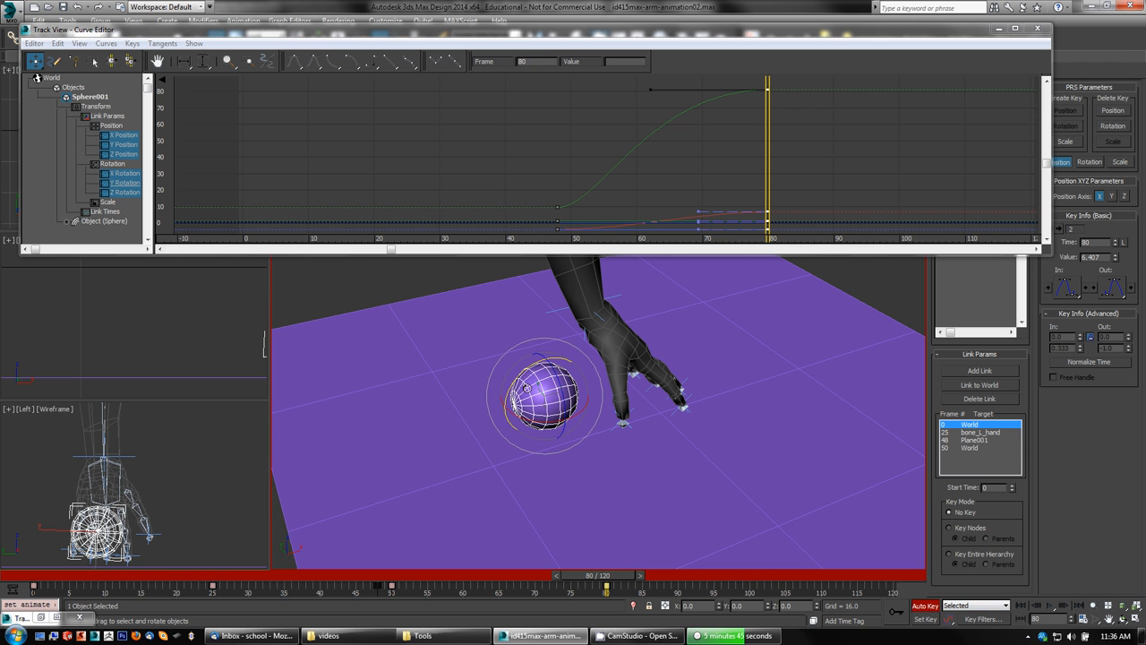
{"action": "left_click_drag", "start_coordinate": [515, 374], "coordinate": [514, 380]}
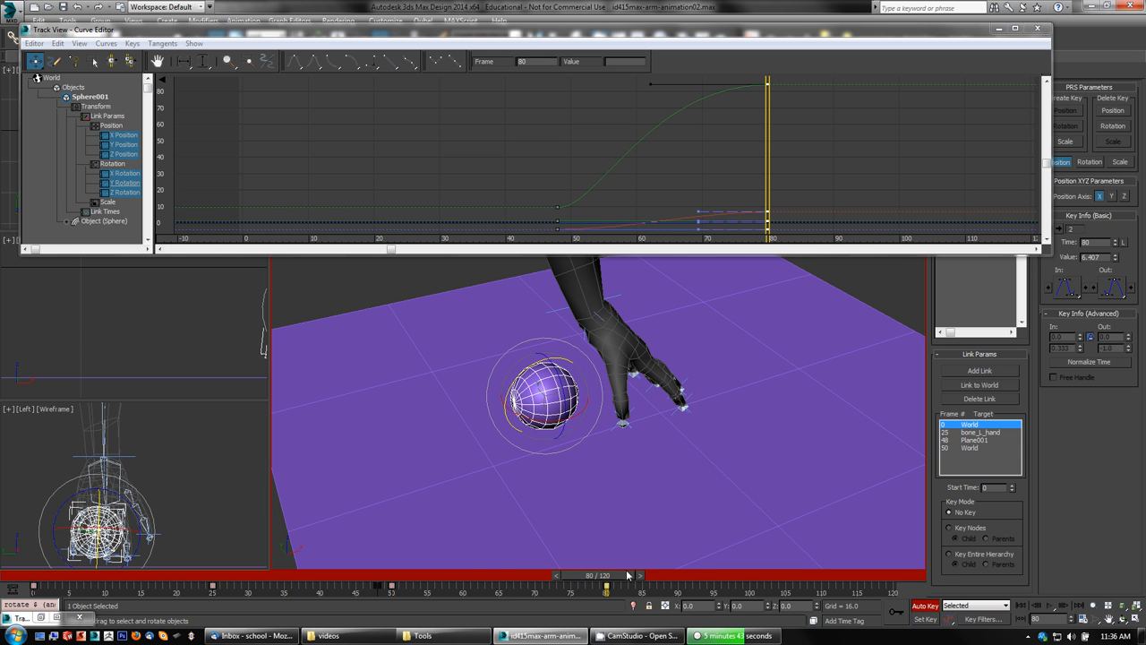
{"action": "left_click_drag", "start_coordinate": [627, 578], "coordinate": [617, 618]}
{"action": "key", "text": "e"}
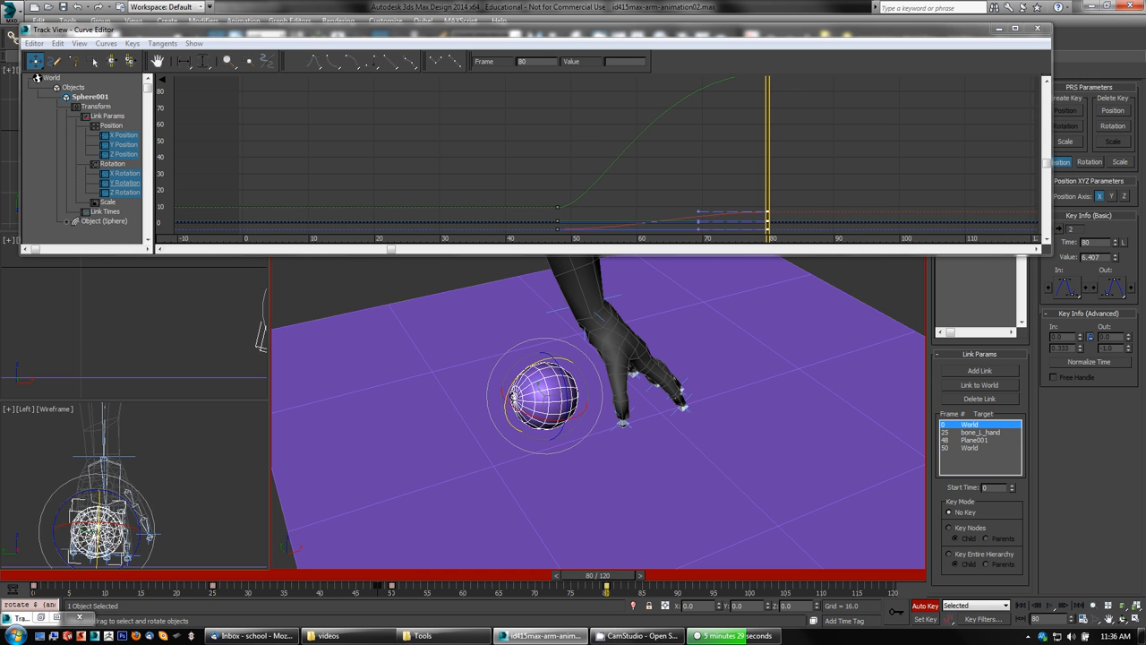
{"action": "left_click_drag", "start_coordinate": [597, 578], "coordinate": [622, 607]}
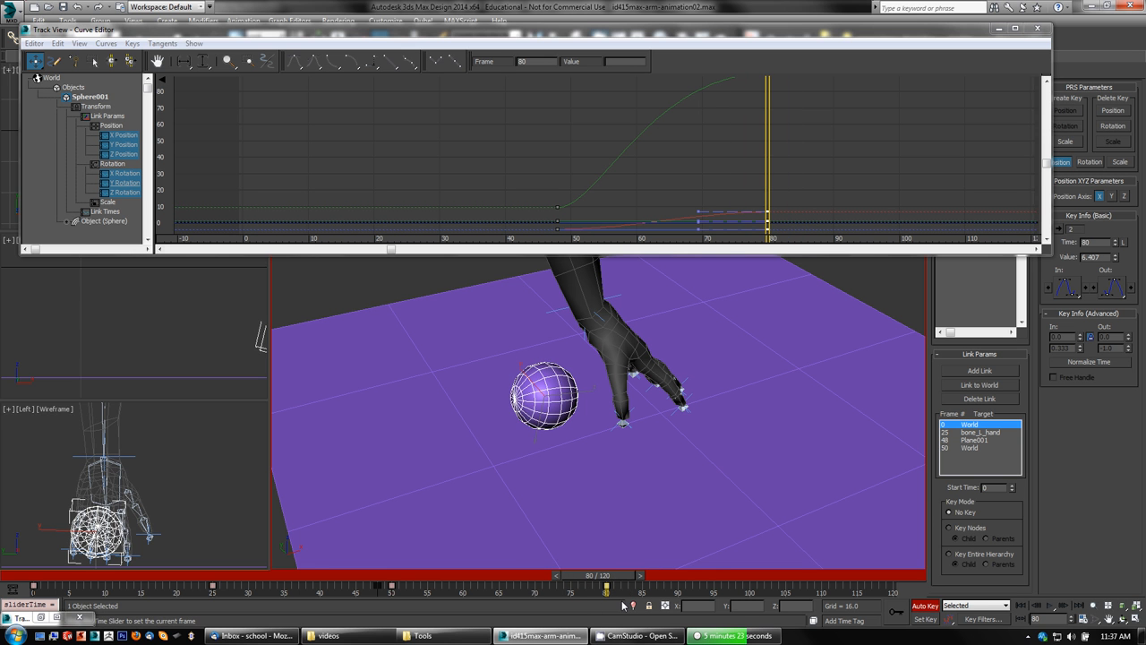
{"action": "key", "text": "e"}
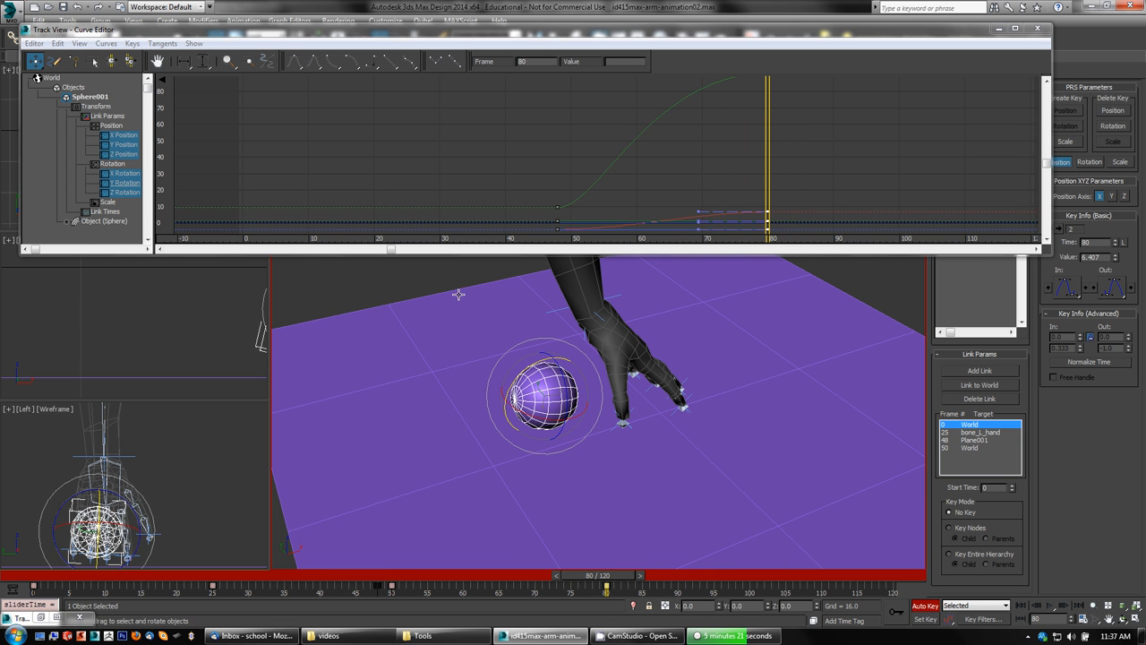
- Isolate the sphere's X Position curve, lengthen the incoming tangent of its frame 80 key, and replay the animation
{"action": "left_click", "coordinate": [126, 136]}
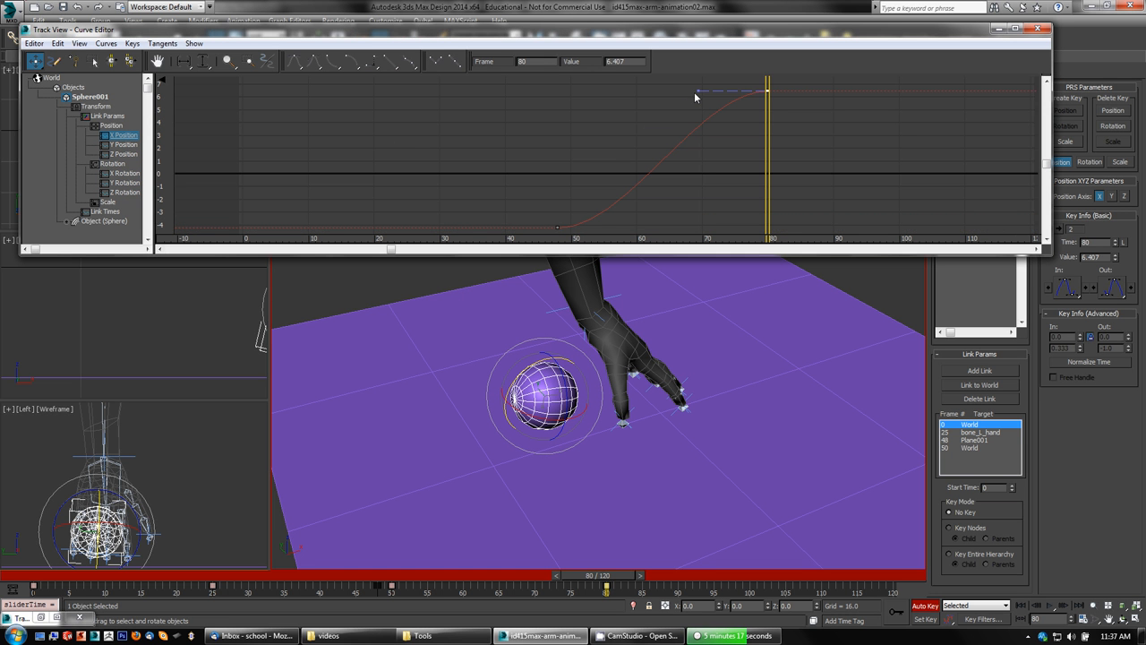
{"action": "left_click_drag", "start_coordinate": [701, 91], "coordinate": [634, 92]}
{"action": "left_click_drag", "start_coordinate": [603, 583], "coordinate": [236, 586]}
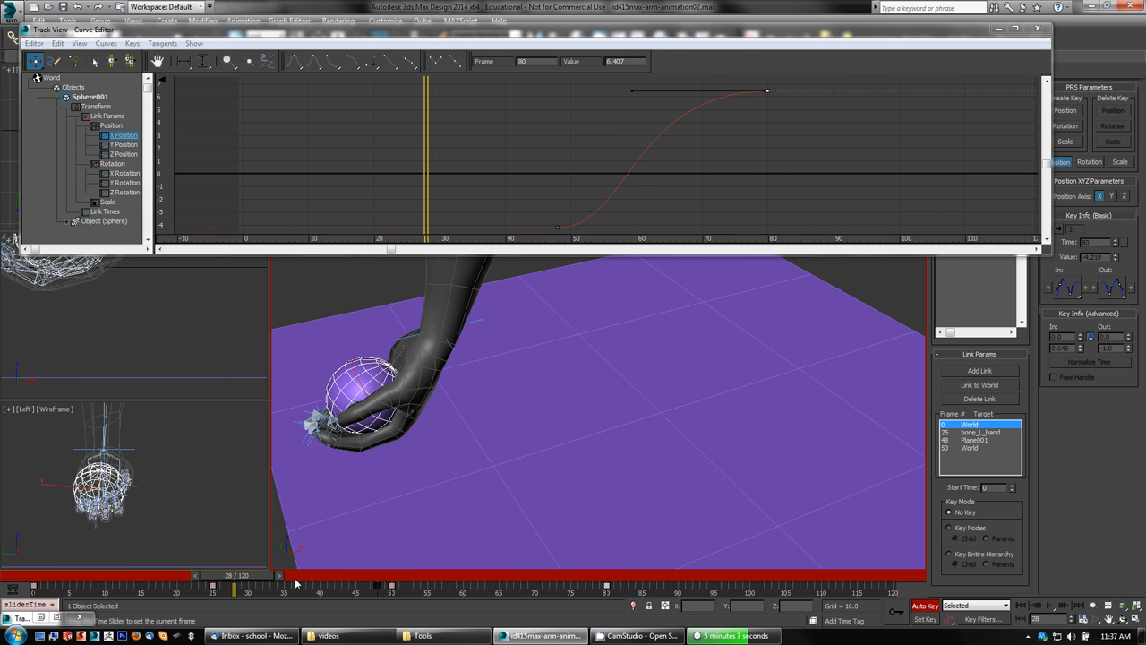
{"action": "left_click", "coordinate": [1048, 607]}
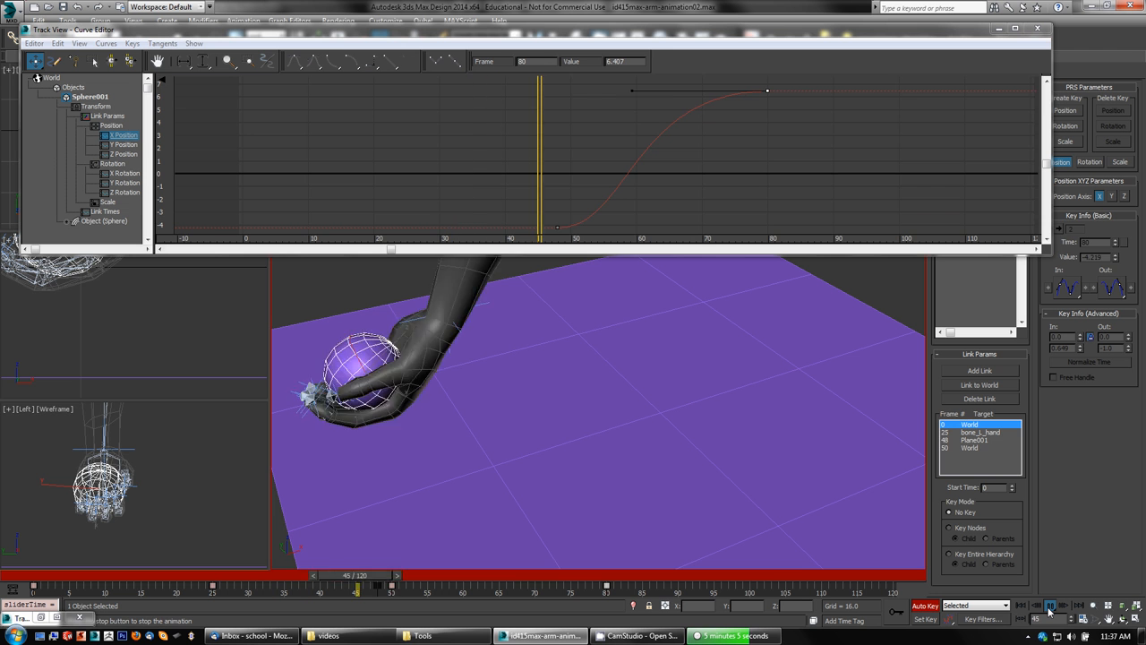
{"action": "left_click", "coordinate": [1049, 607]}
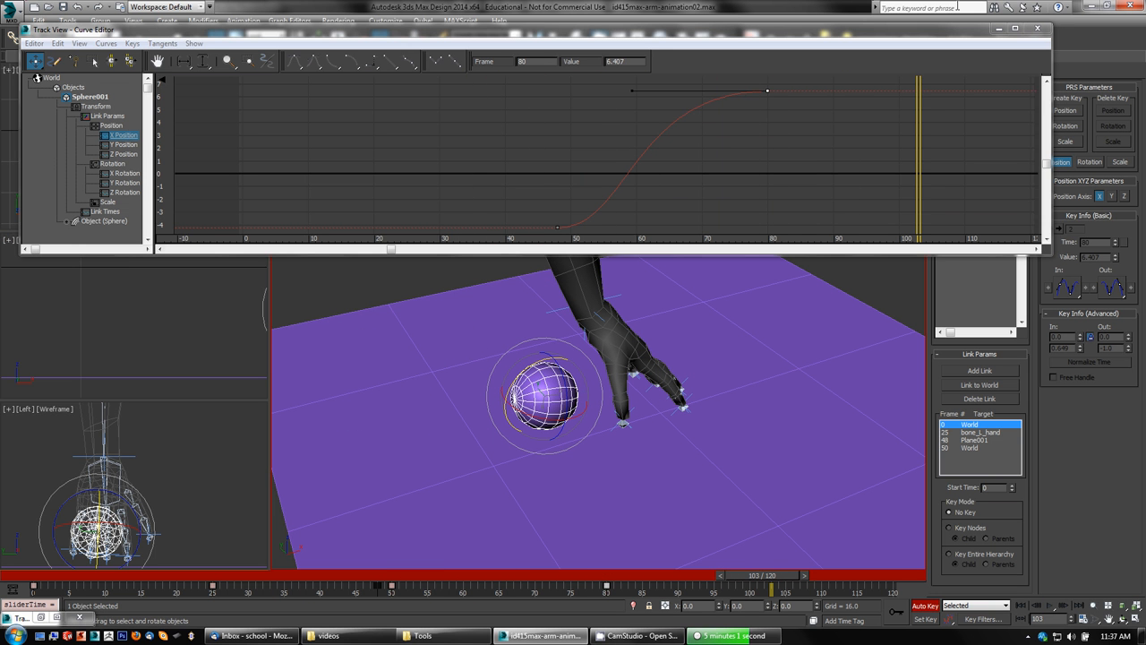
- Close the Curve Editor, turn off Auto Key, and select the ground plane Plane001
{"action": "left_click", "coordinate": [1037, 28]}
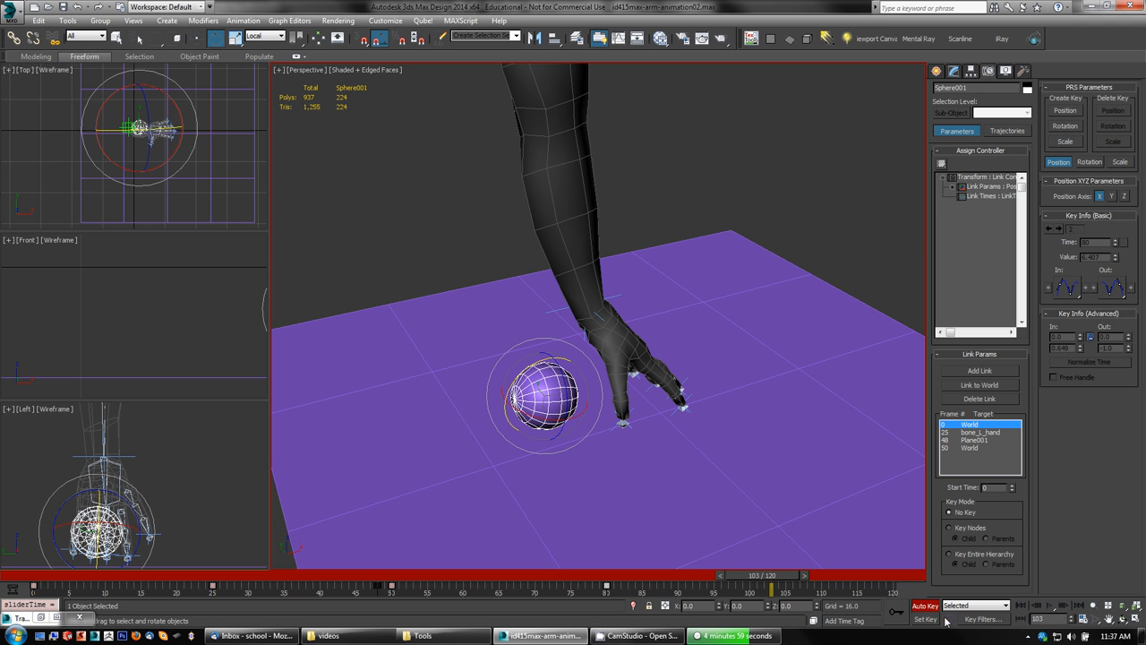
{"action": "left_click", "coordinate": [925, 606]}
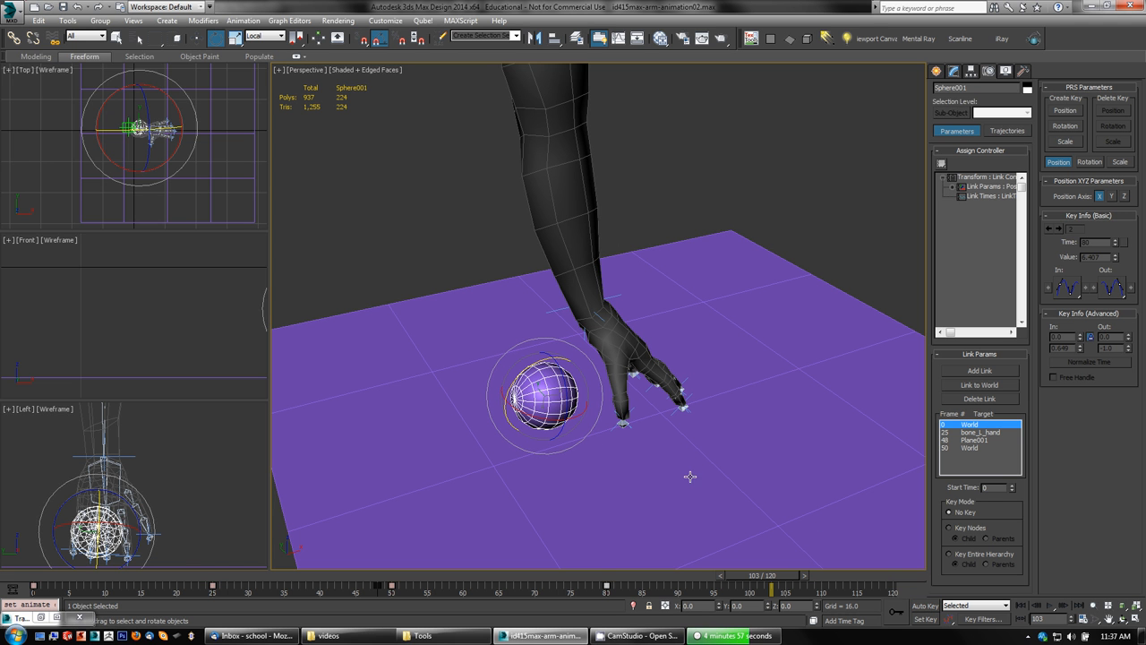
{"action": "middle_click_drag", "start_coordinate": [690, 479], "coordinate": [755, 468], "text": "alt"}
{"action": "left_click", "coordinate": [781, 470]}
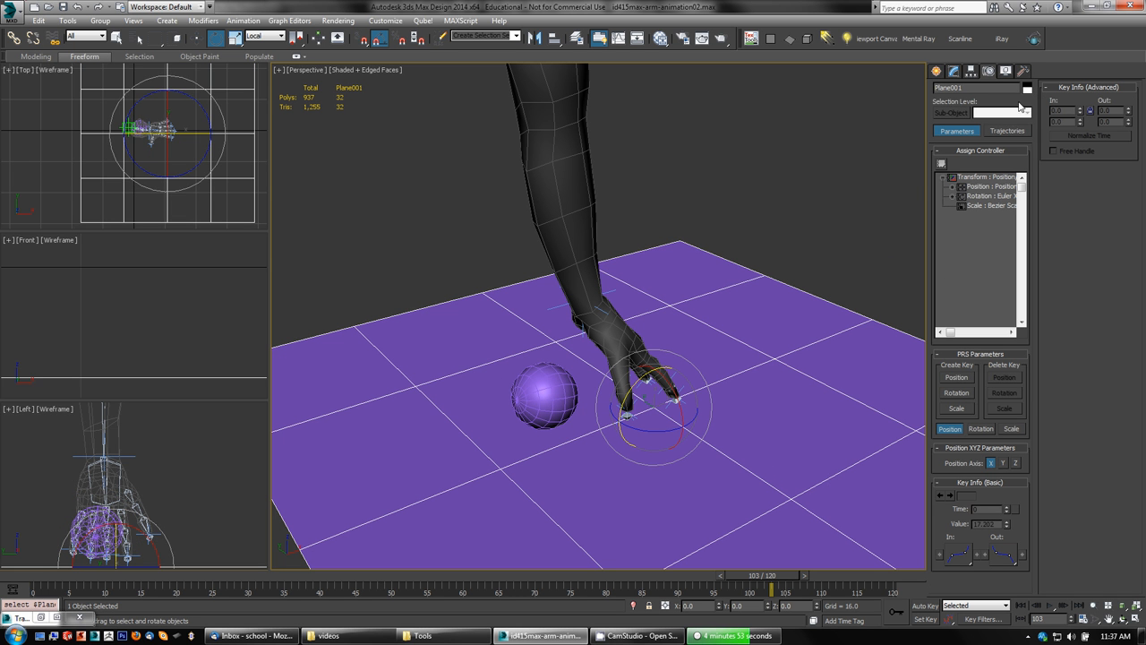
- Change the ground plane's object color to light cyan, the last swatch in the first column of the 3ds Max palette
{"action": "left_click", "coordinate": [1028, 89]}
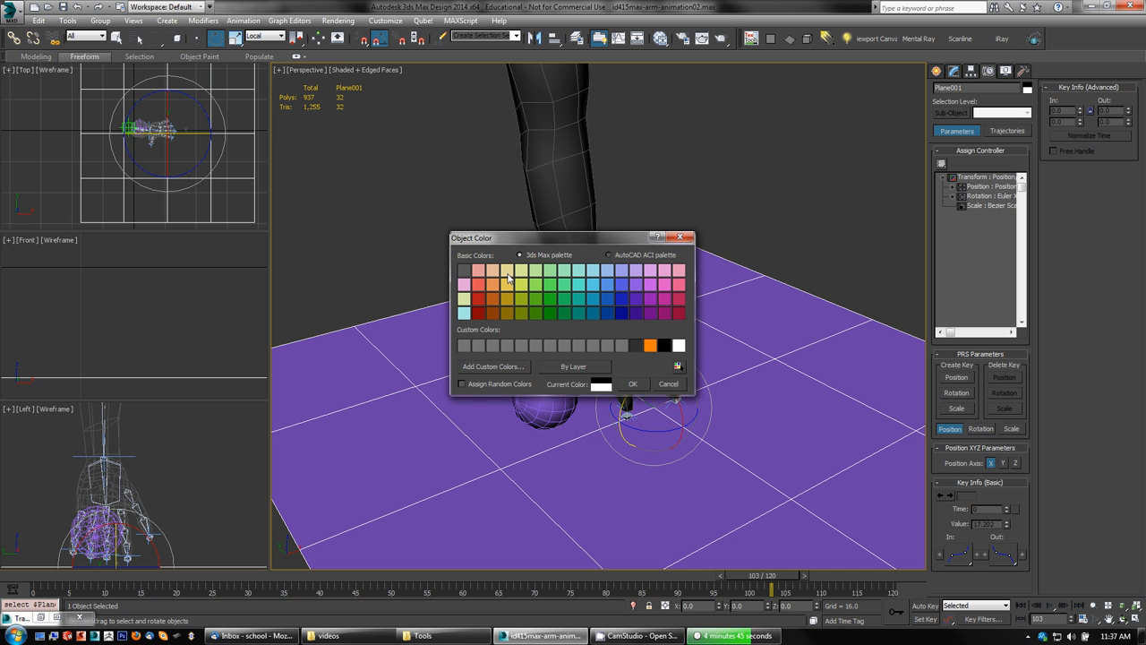
{"action": "left_click", "coordinate": [464, 313]}
{"action": "left_click", "coordinate": [629, 384]}
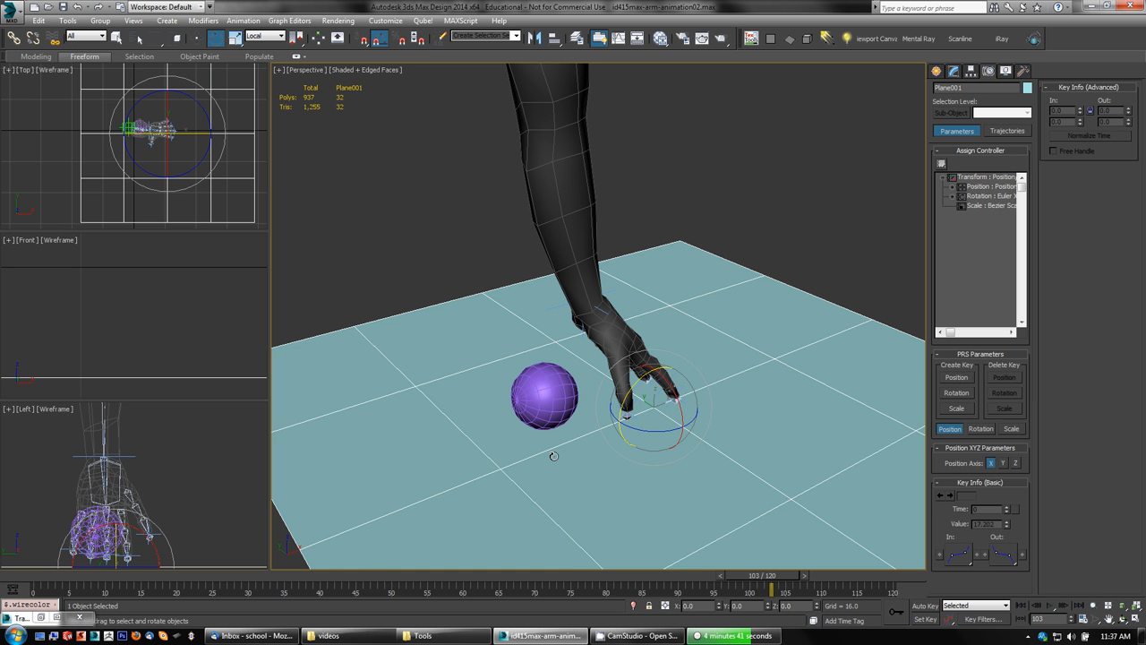
- Render a test image of the Perspective view at frame 103 showing the arm, ball and plane, and close the rendered frame
{"action": "middle_click_drag", "start_coordinate": [729, 503], "coordinate": [657, 498], "text": "alt"}
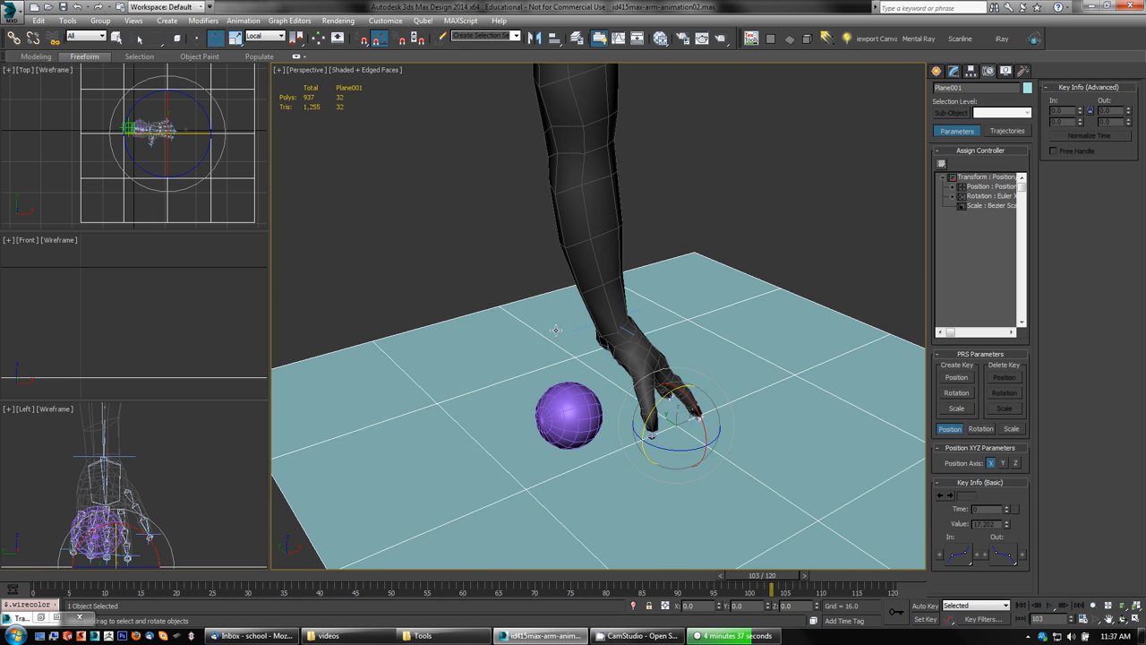
{"action": "middle_click_drag", "start_coordinate": [555, 329], "coordinate": [557, 384], "text": "alt"}
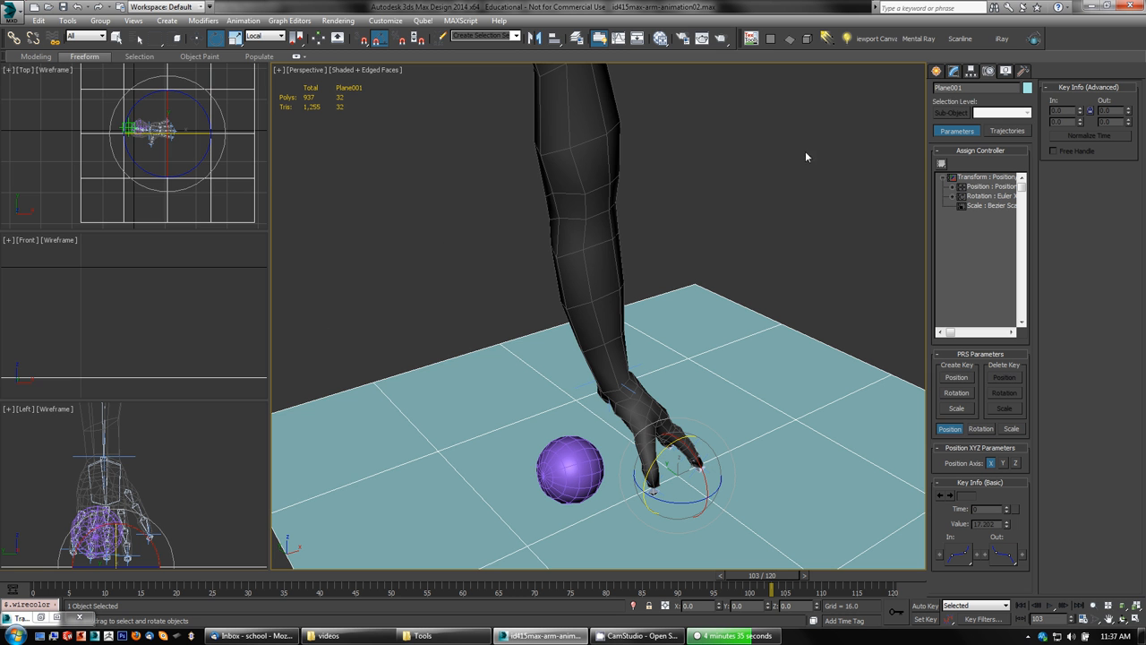
{"action": "left_click", "coordinate": [721, 38]}
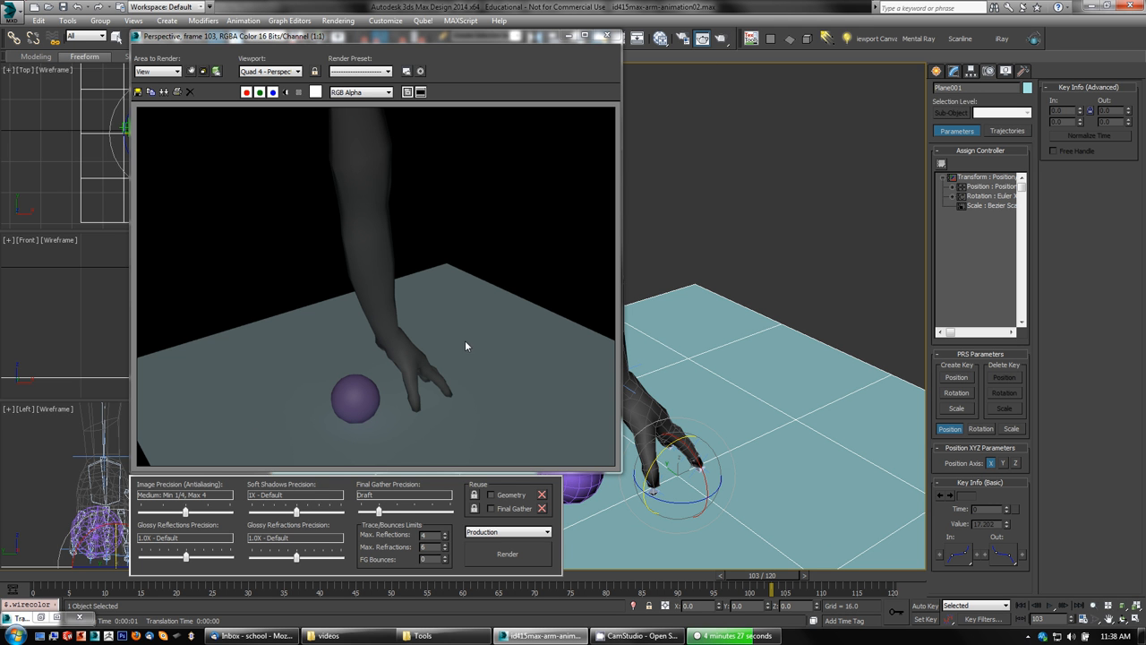
{"action": "left_click", "coordinate": [606, 37]}
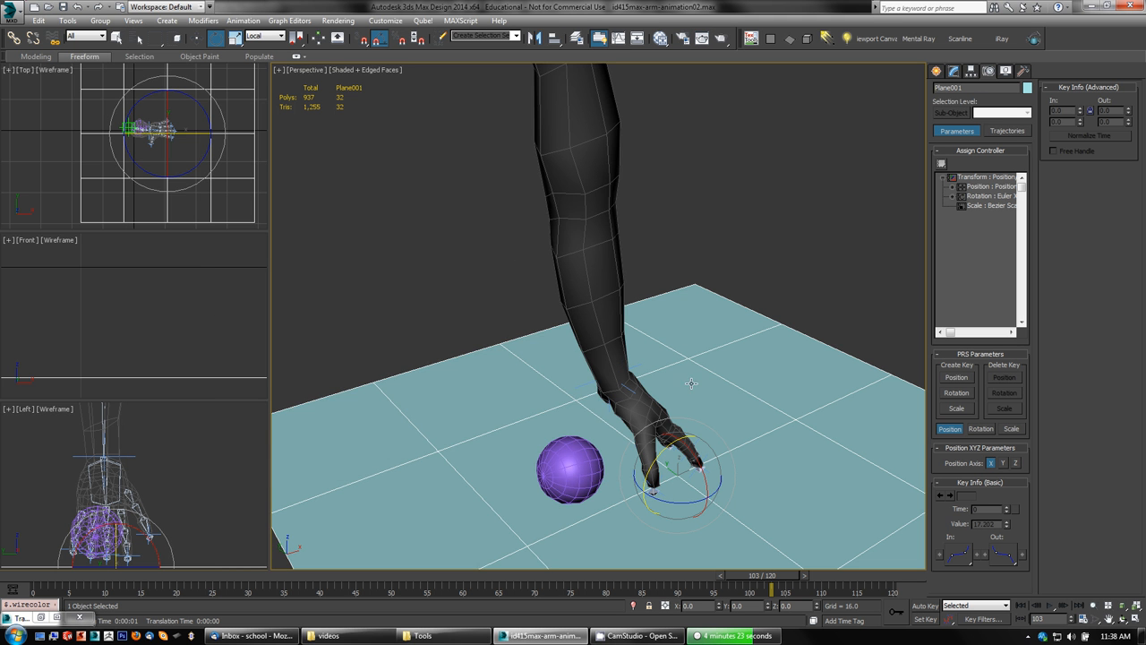
- Frame the whole arm and ground plane in the Perspective view, and review the common render settings without changing them
{"action": "middle_click_drag", "start_coordinate": [681, 391], "coordinate": [556, 353], "text": "alt"}
{"action": "scroll", "coordinate": [677, 428], "scroll_direction": "down", "scroll_amount": 2}
{"action": "key", "text": "alt"}
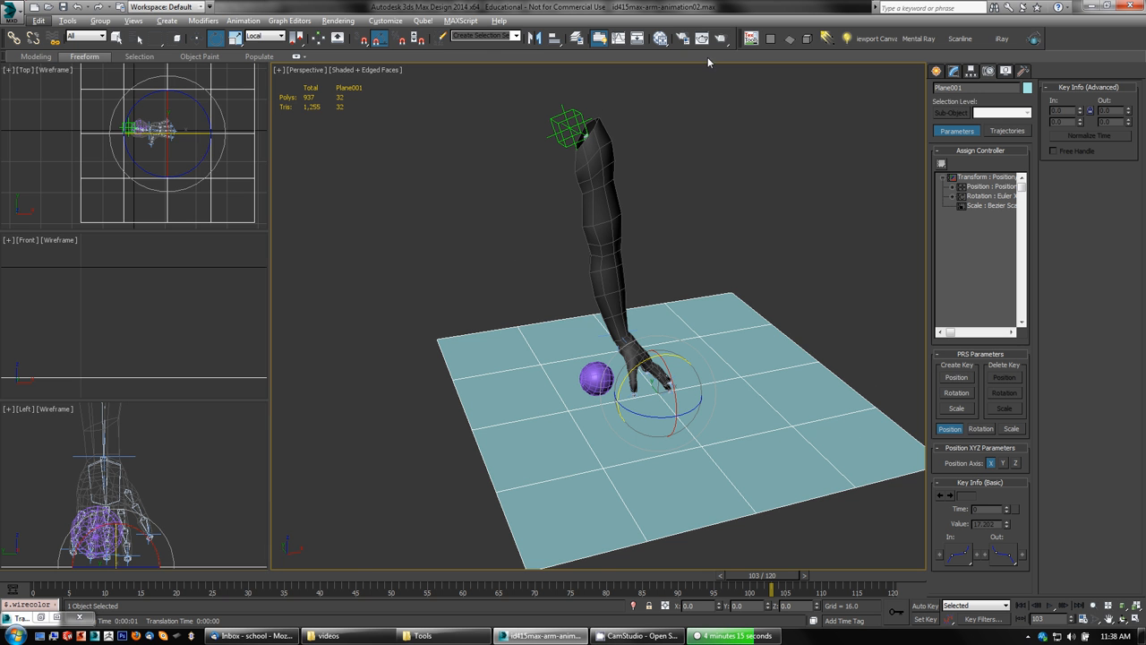
{"action": "left_click", "coordinate": [684, 39]}
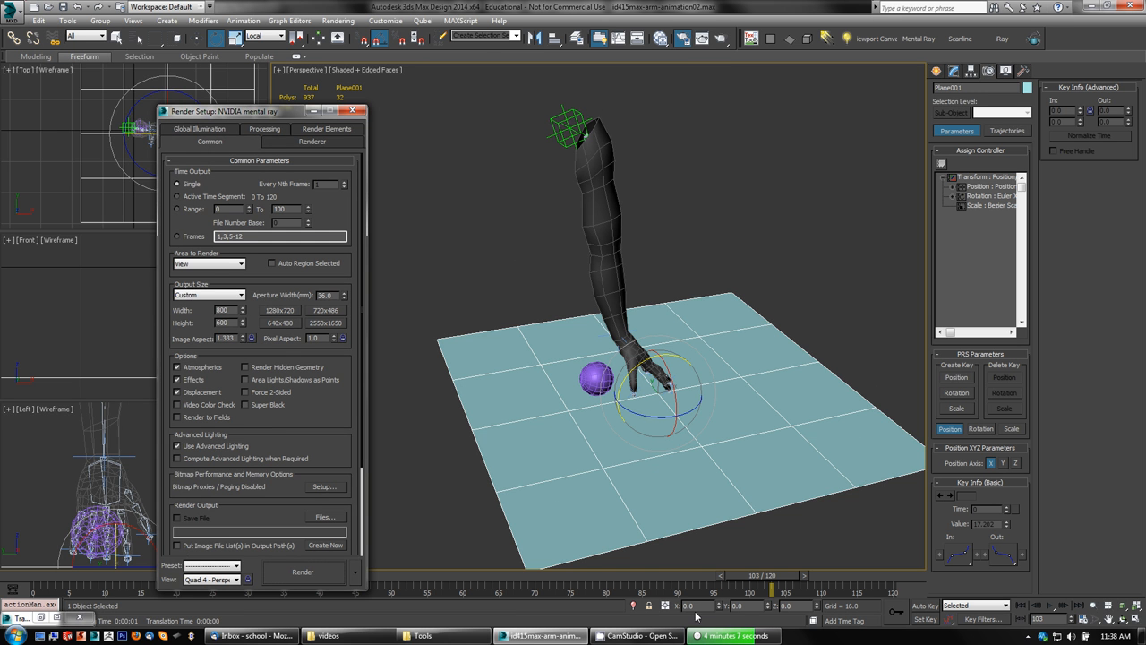
{"action": "left_click", "coordinate": [355, 111]}
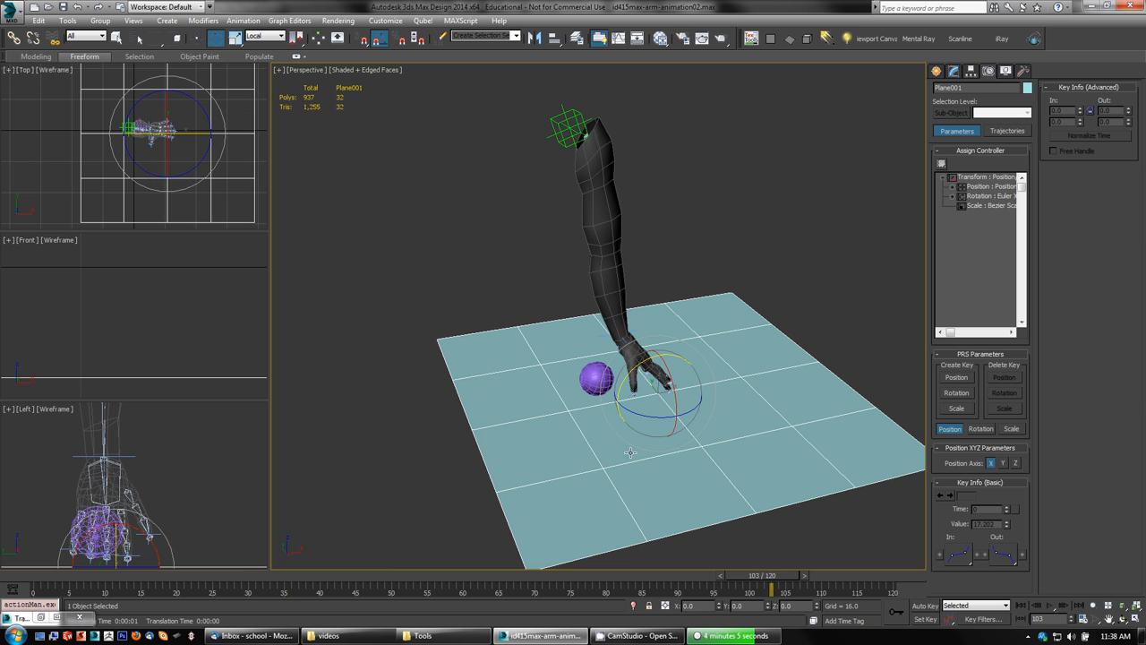
- Select the sphere at frame 80 with the Rotate tool and scrub to frame 99 to check its motion after the last key
{"action": "left_click_drag", "start_coordinate": [774, 582], "coordinate": [621, 583]}
{"action": "key", "text": "e"}
{"action": "left_click", "coordinate": [596, 378]}
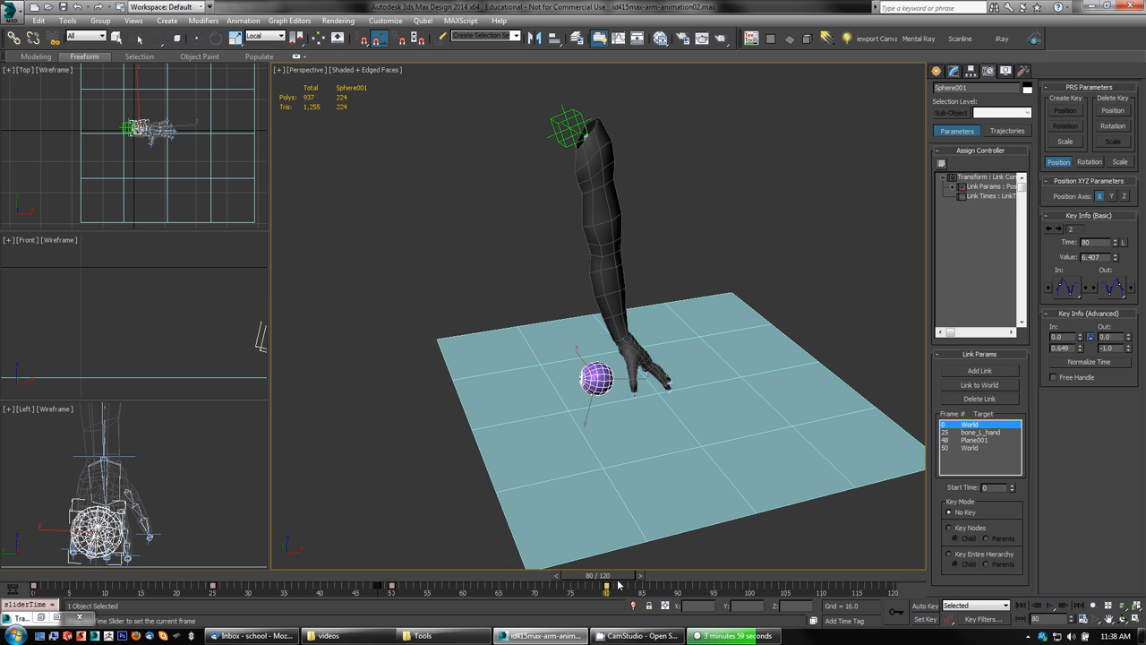
{"action": "key", "text": "e"}
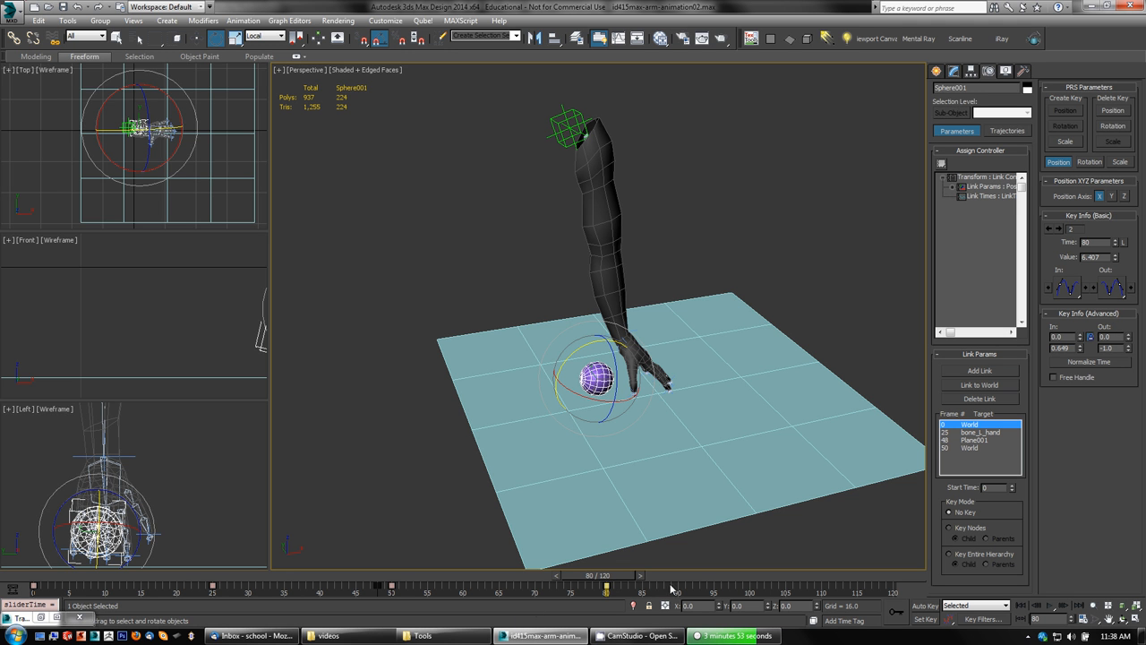
{"action": "left_click_drag", "start_coordinate": [623, 583], "coordinate": [748, 588]}
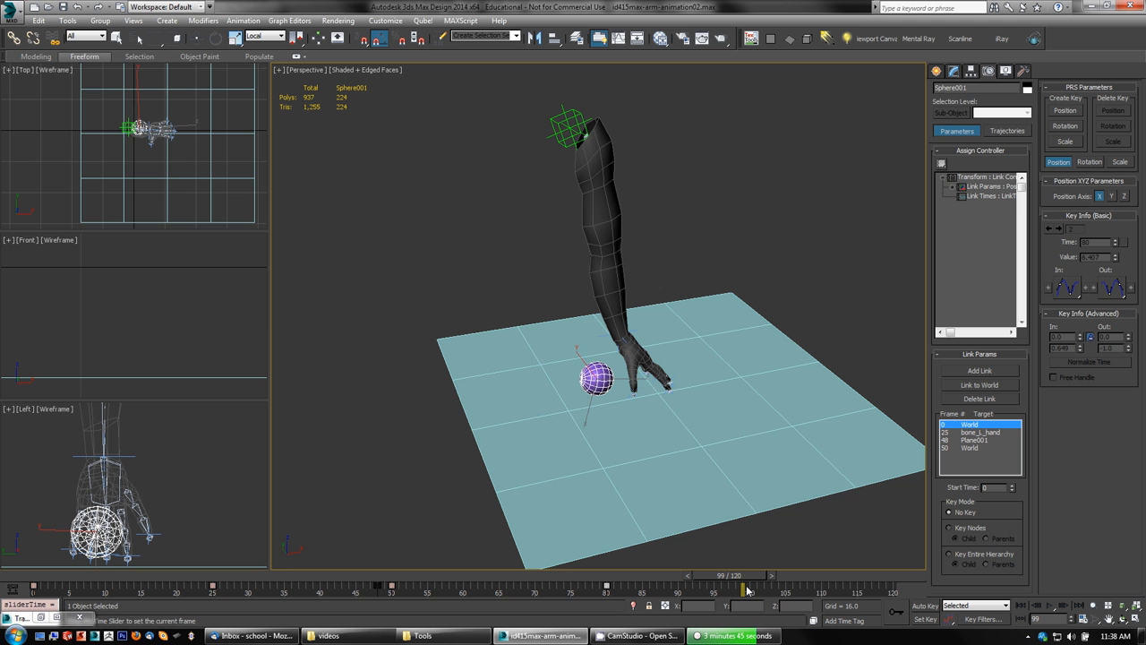
{"action": "key", "text": "e"}
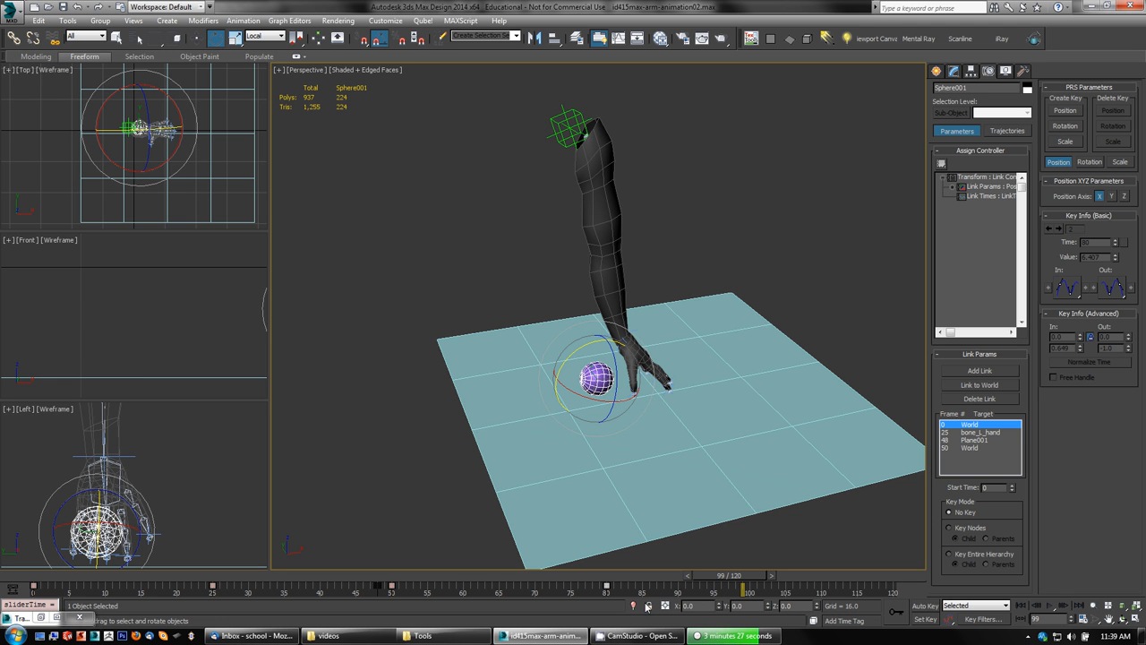
{"action": "left_click", "coordinate": [638, 635]}
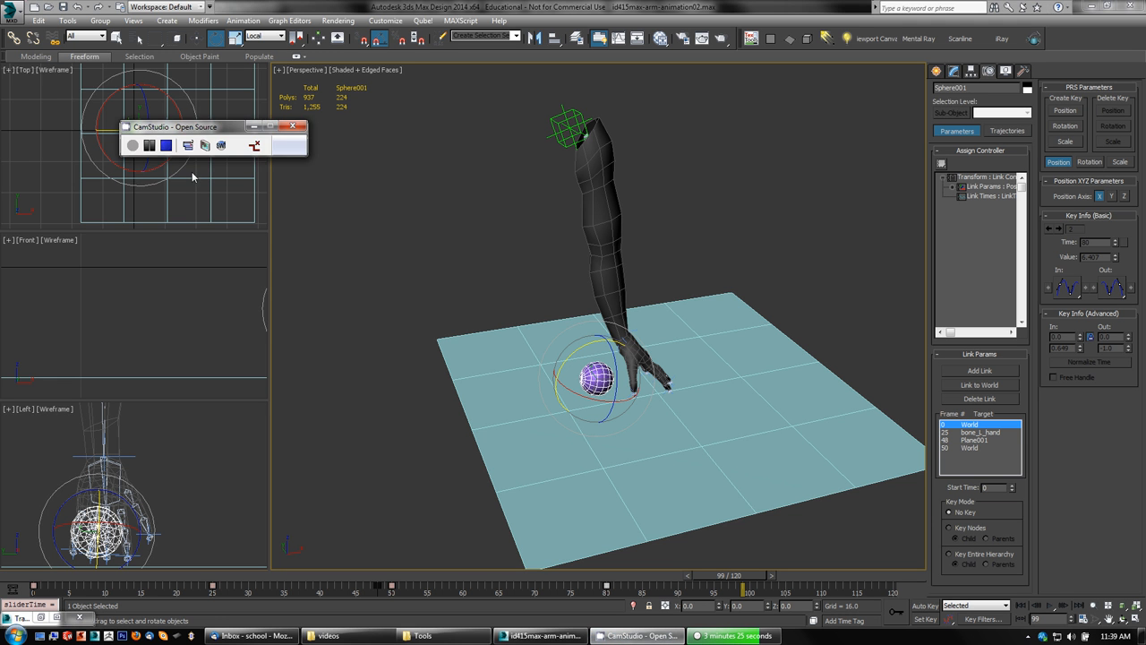